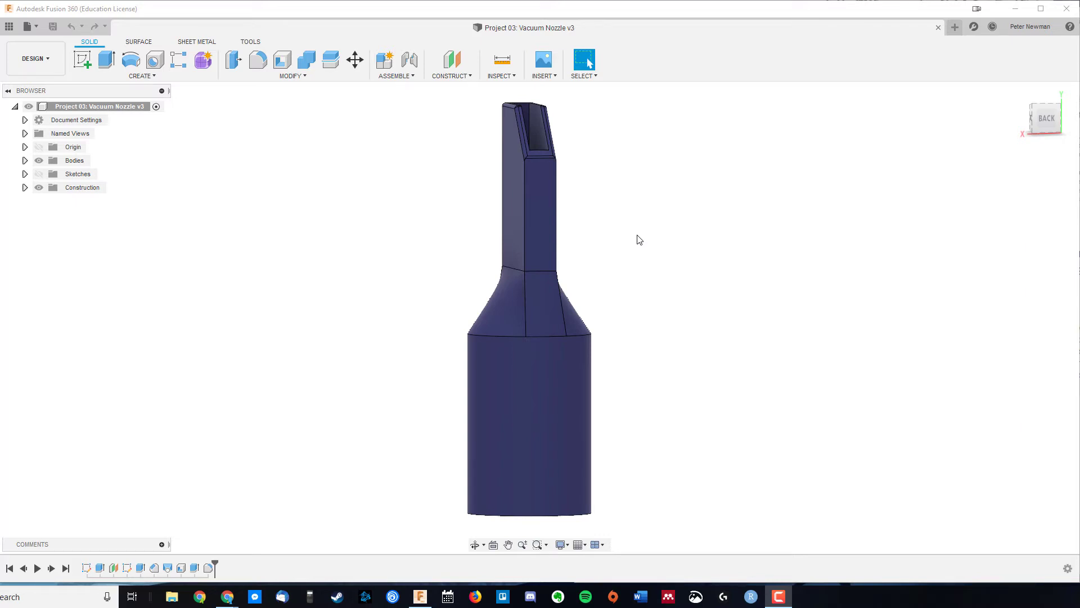
Step: Create a new design saved as 'Vacuum Nozzle' and start a sketch on the XZ ground plane
middle_click_drag(647, 268, 679, 285, "shift")
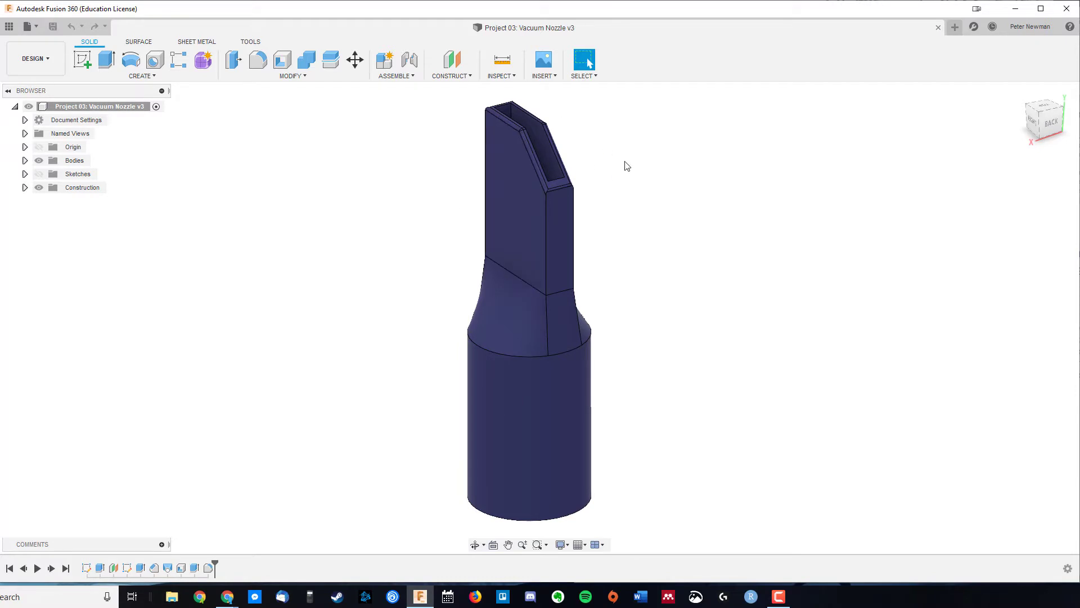
left_click(955, 28)
key("ctrl+s")
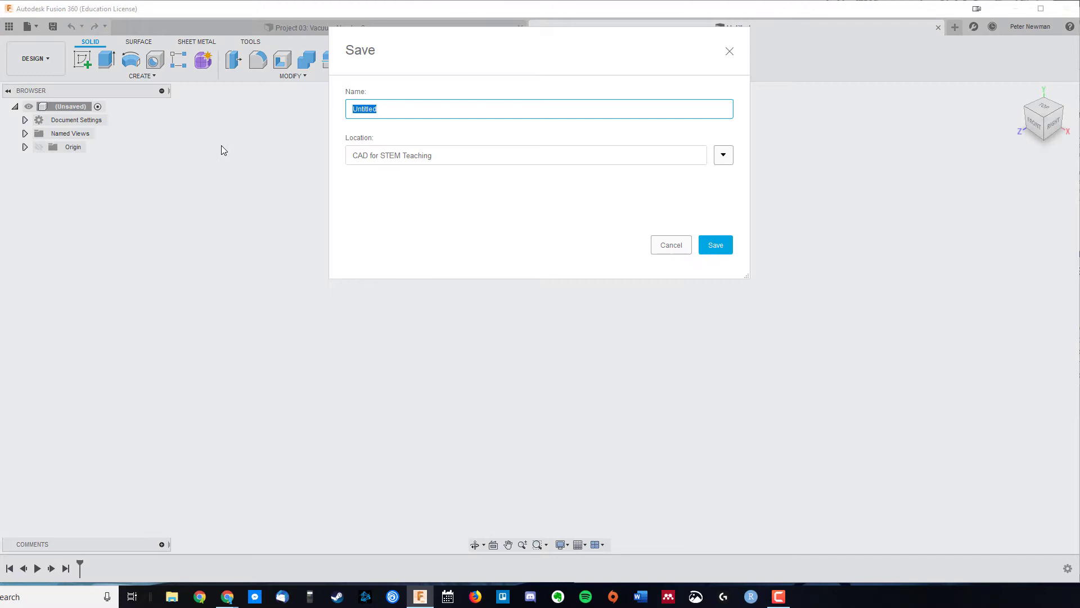
type("Vacuum Nozzle")
key("Return")
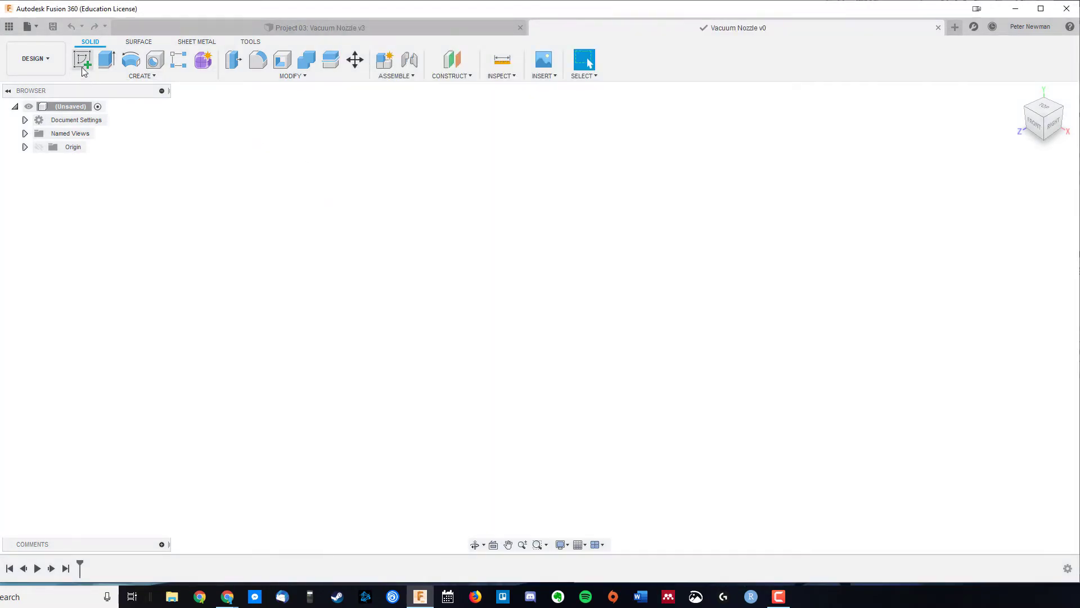
left_click(82, 61)
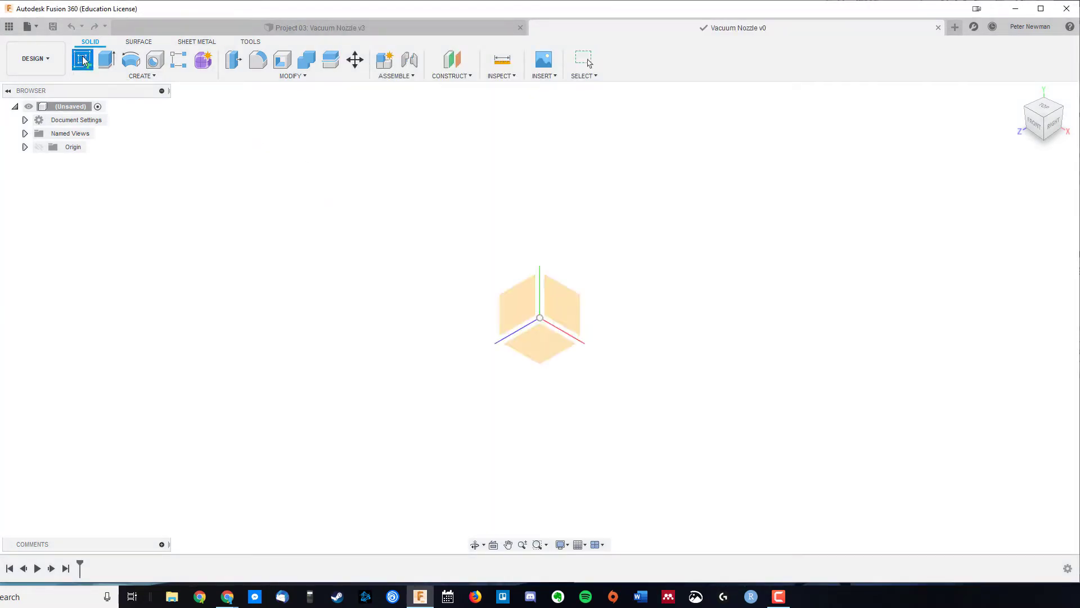
left_click(537, 349)
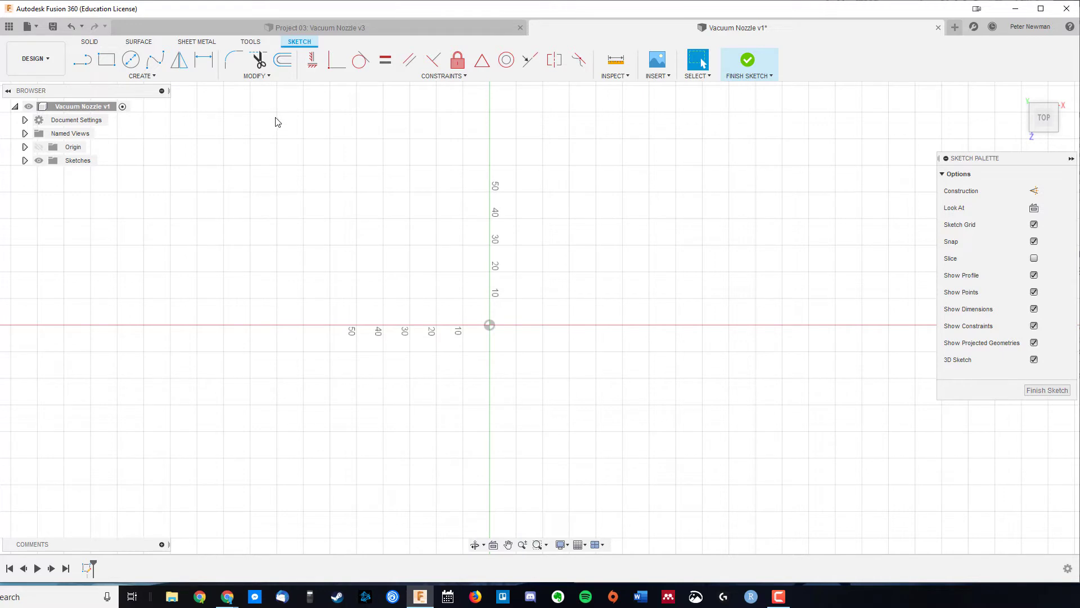
Step: Add a user parameter VacuumNozzleDiam with expression 32 mm in Change Parameters
left_click(267, 76)
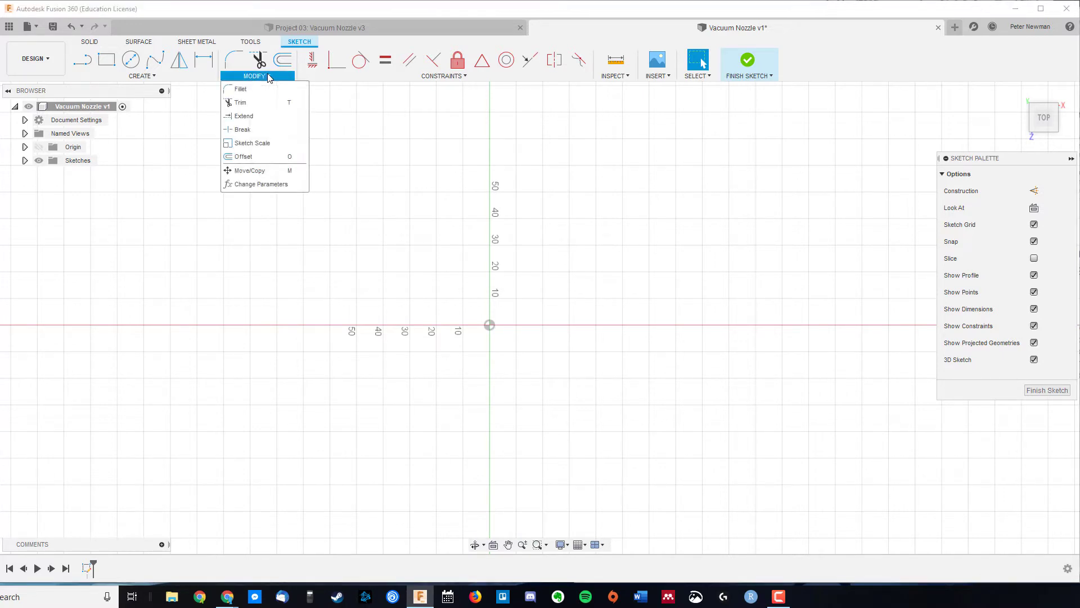
left_click(274, 184)
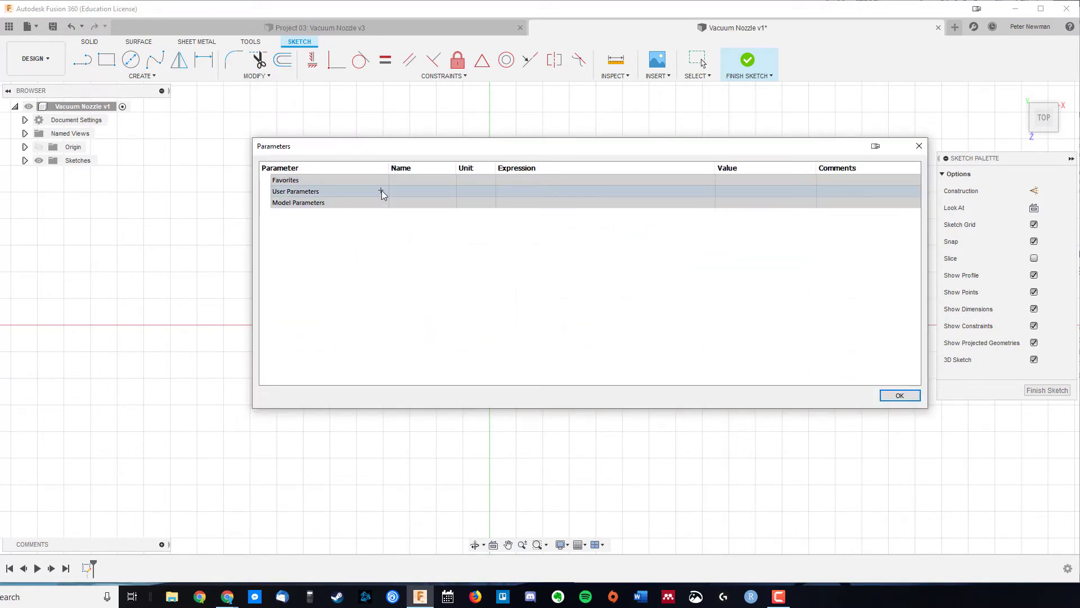
left_click(381, 191)
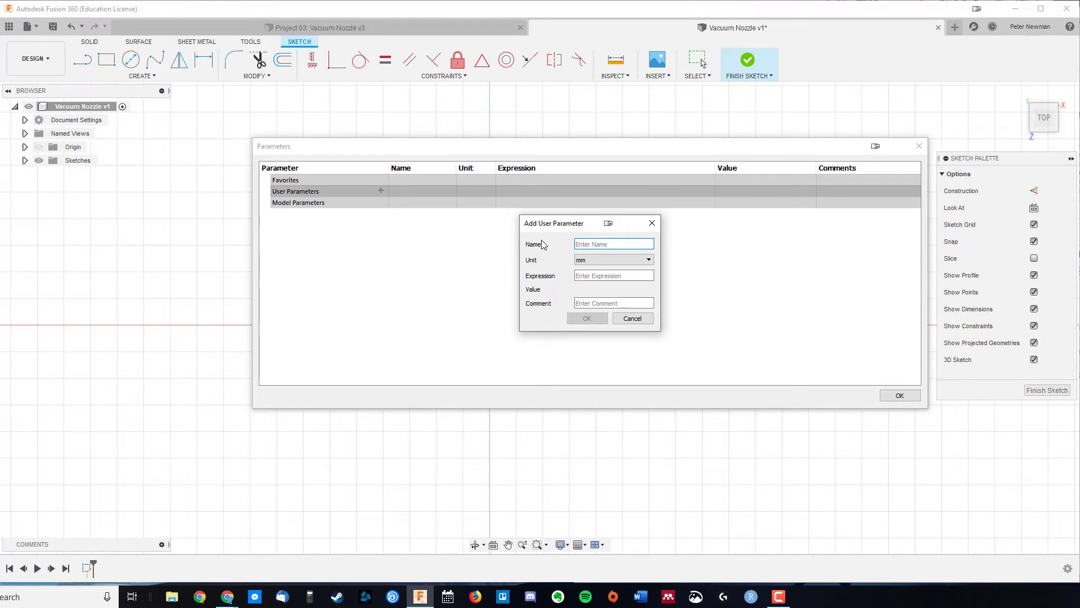
type("VacuumNozzle")
key("Tab")
key("Tab")
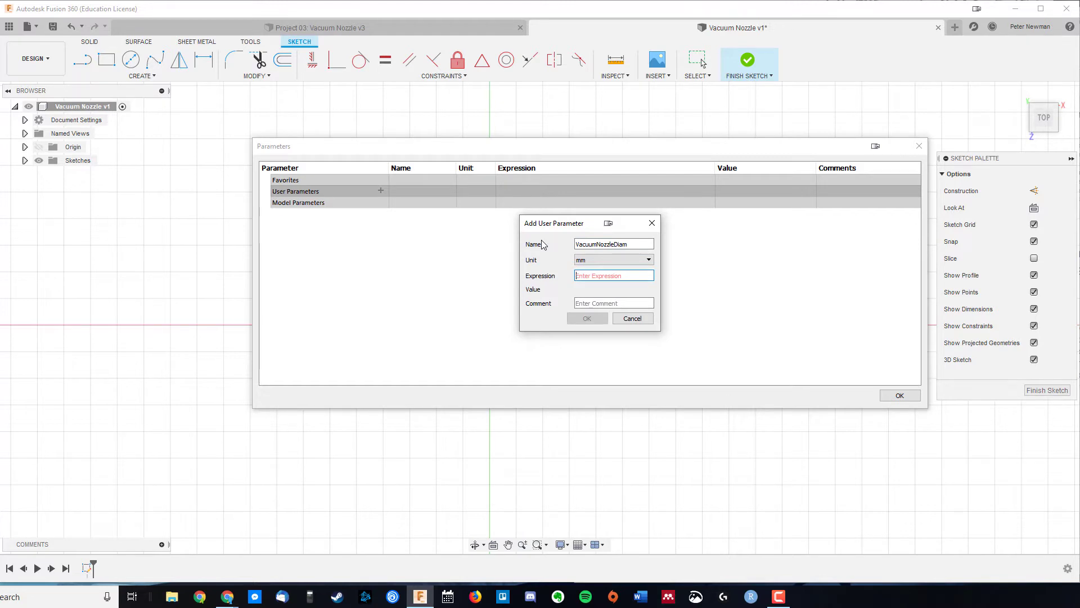
type("32")
key("Return")
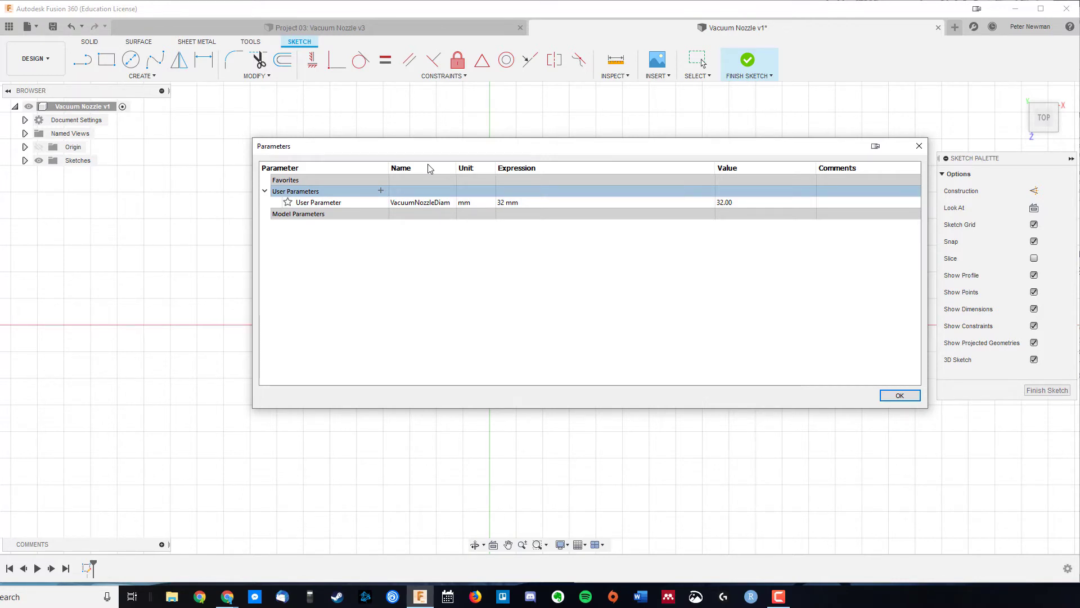
key("Return")
Step: Draw a centre-diameter circle at the origin with its diameter set to VacuumNozzleDiam (Ø32.00)
left_click(138, 77)
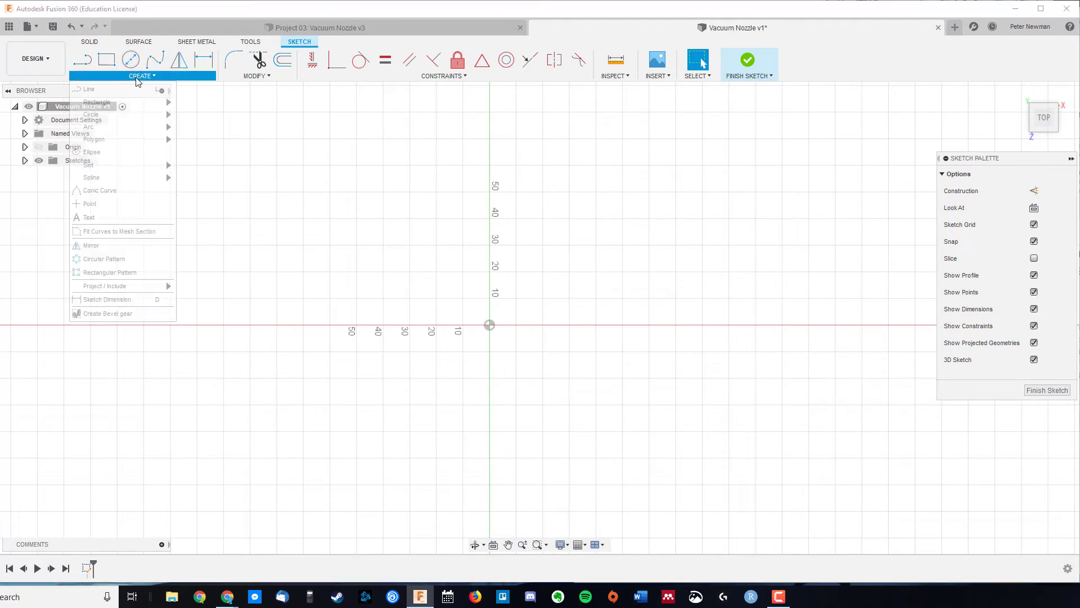
mouse_move(163, 114)
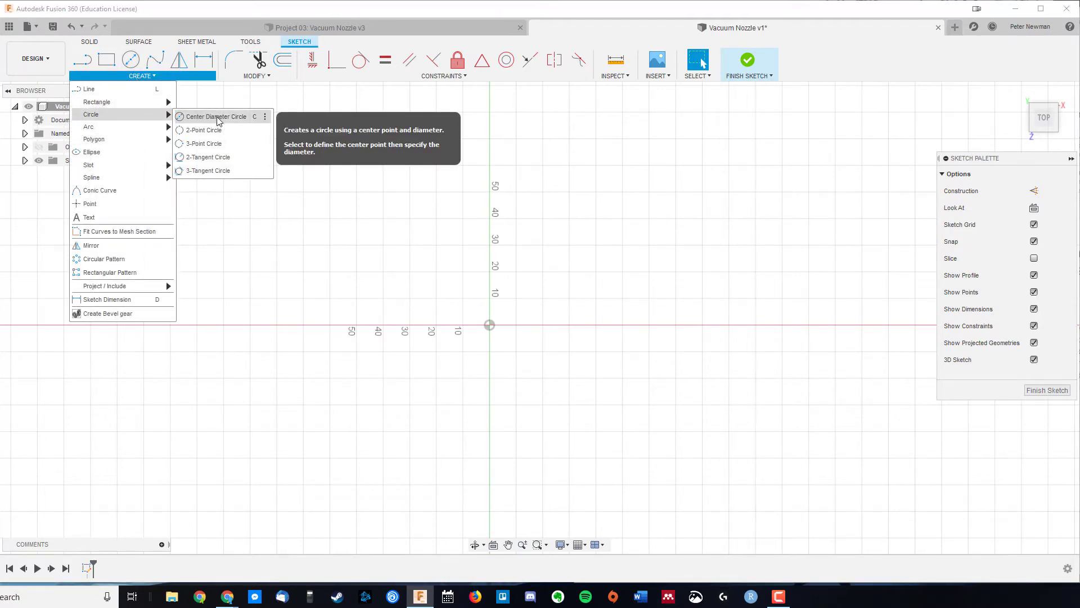
left_click(244, 117)
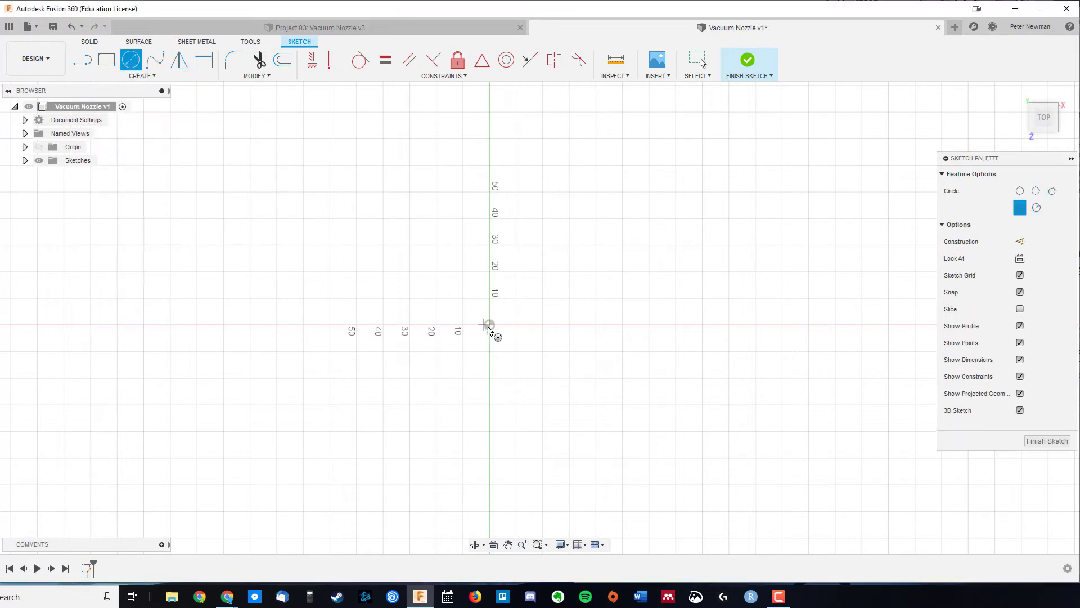
left_click(490, 325)
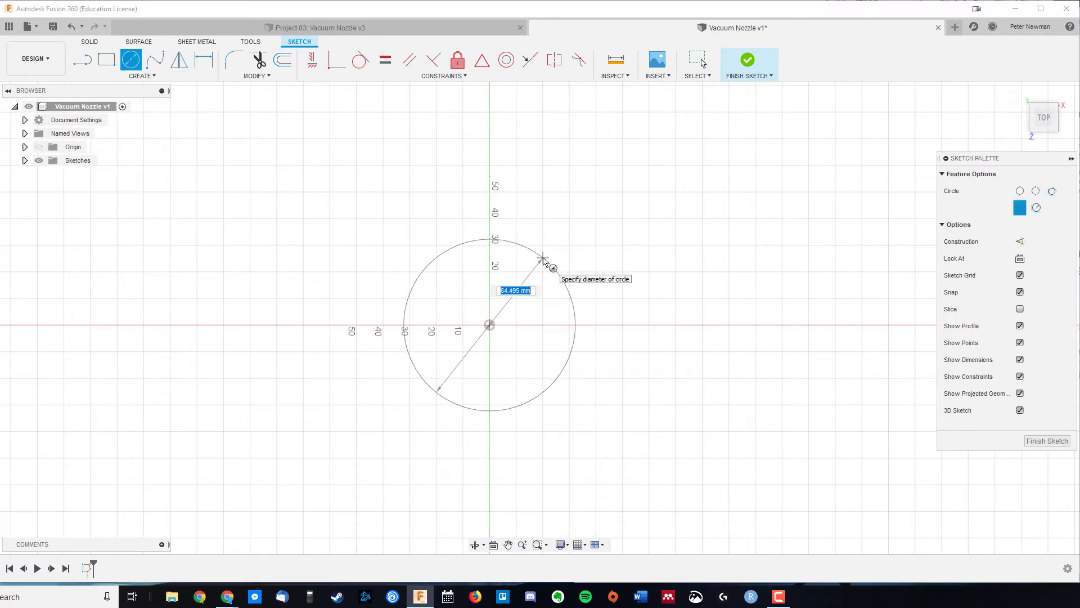
type("vac")
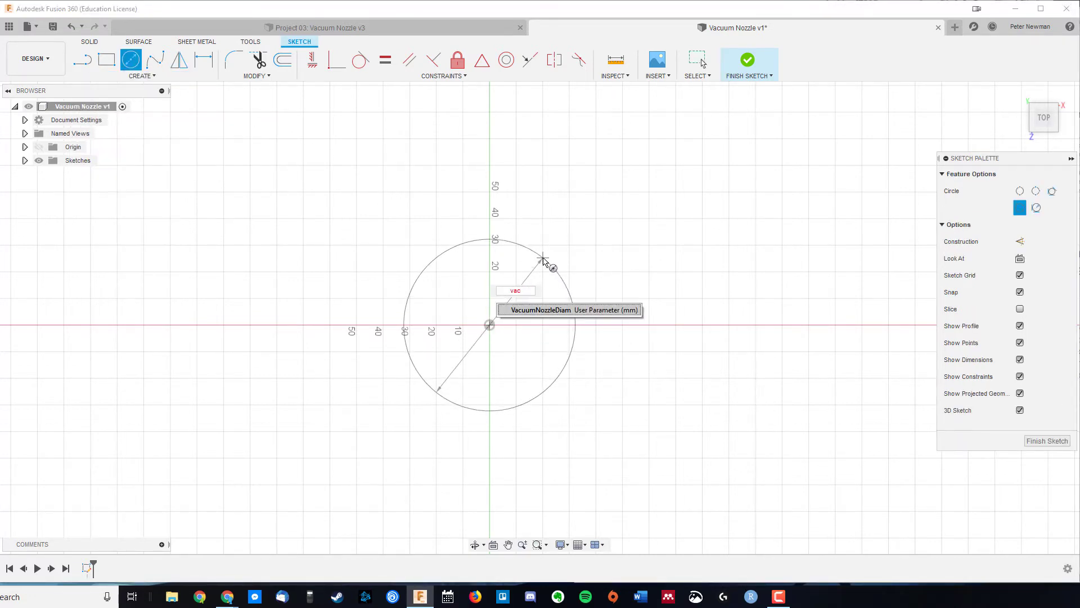
left_click(552, 310)
key("Return")
key("Escape")
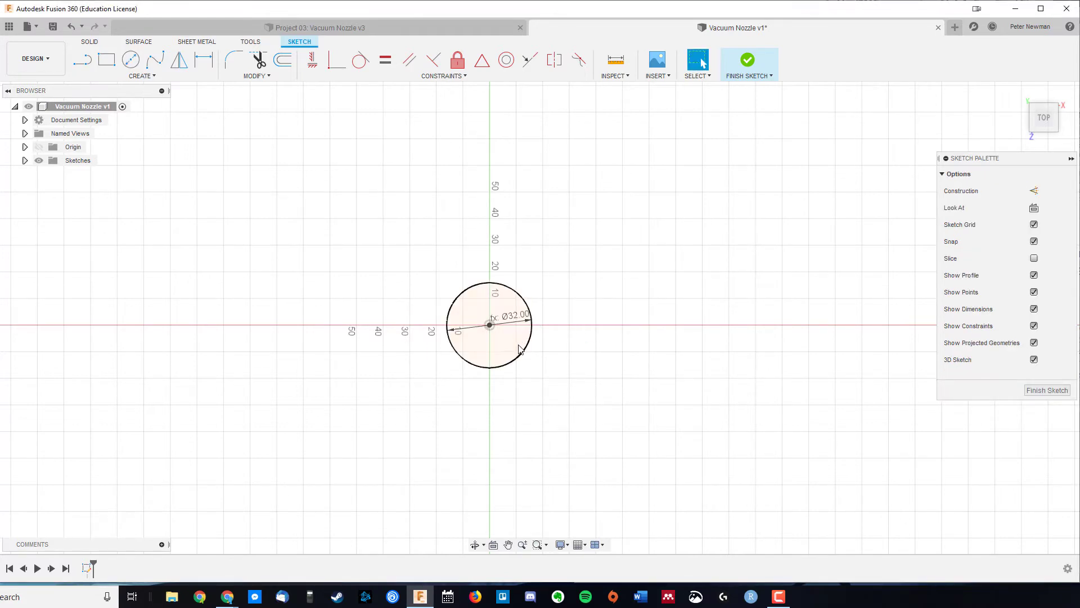
scroll(537, 334, "up", 4)
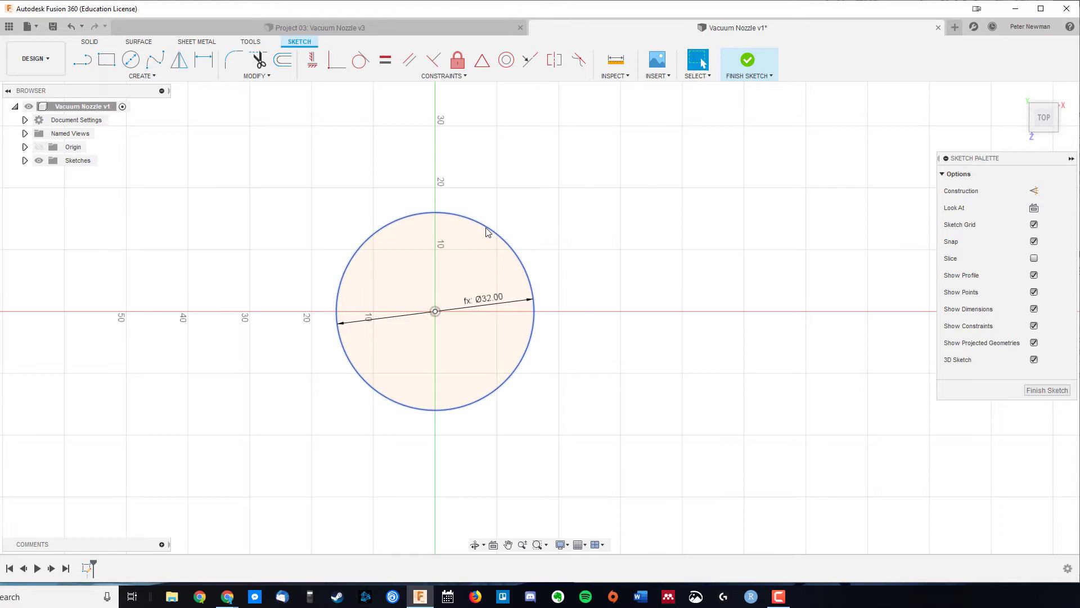
Step: Add a second user parameter named Tolerance with expression 0.2 mm
left_click(267, 76)
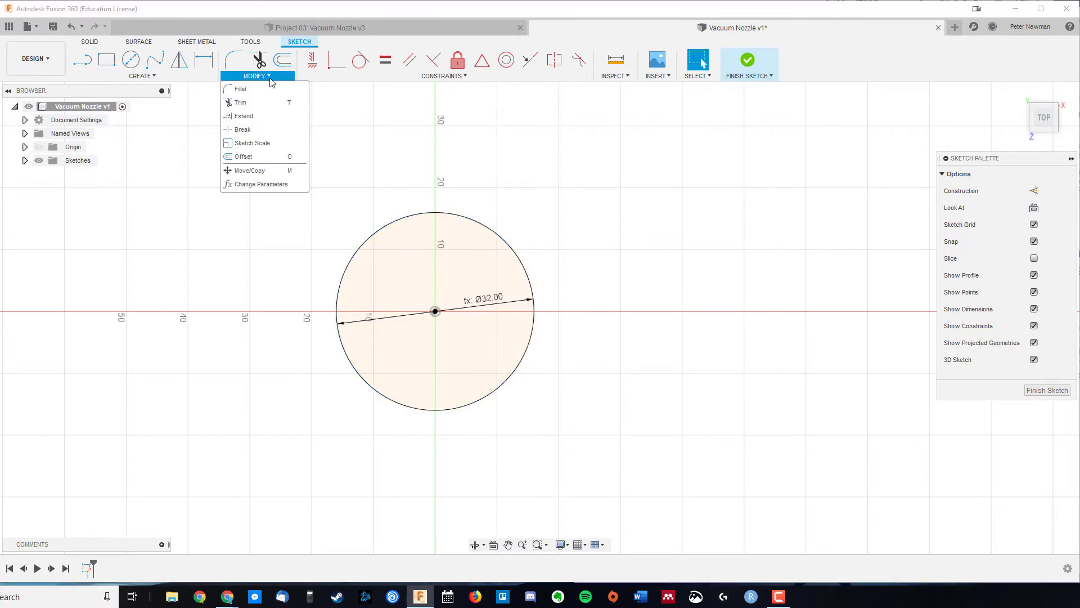
left_click(251, 185)
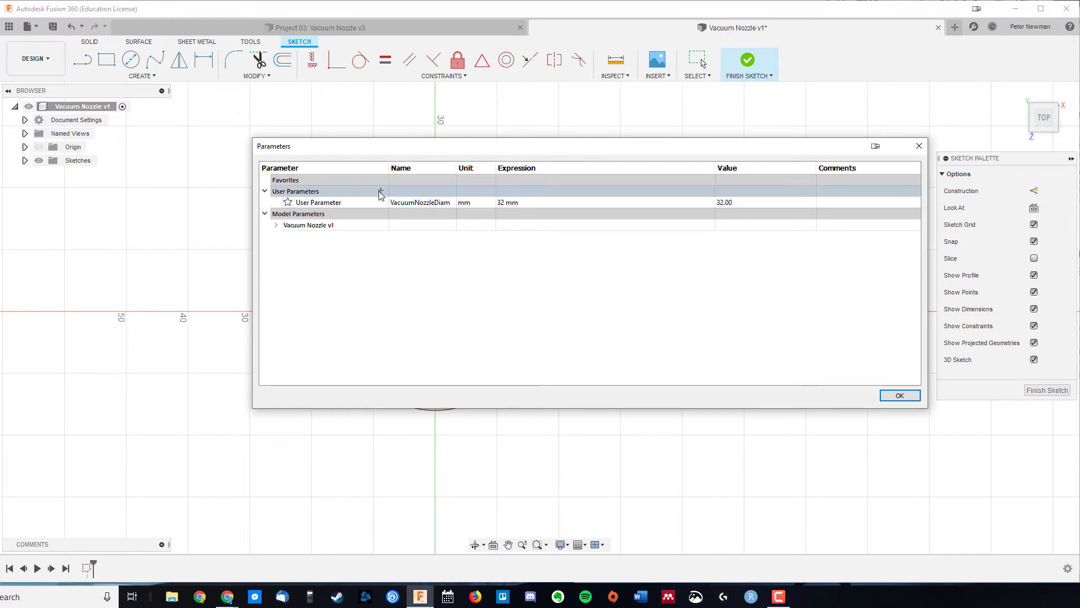
left_click(381, 191)
type("Toleranc")
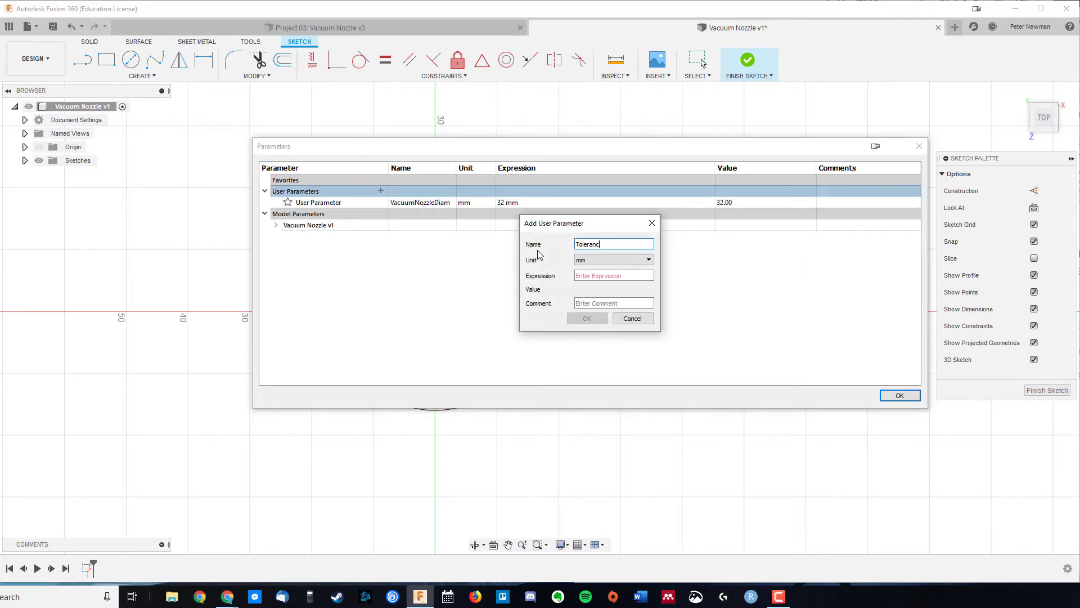
type("e")
key("Tab")
key("Tab")
type(".2")
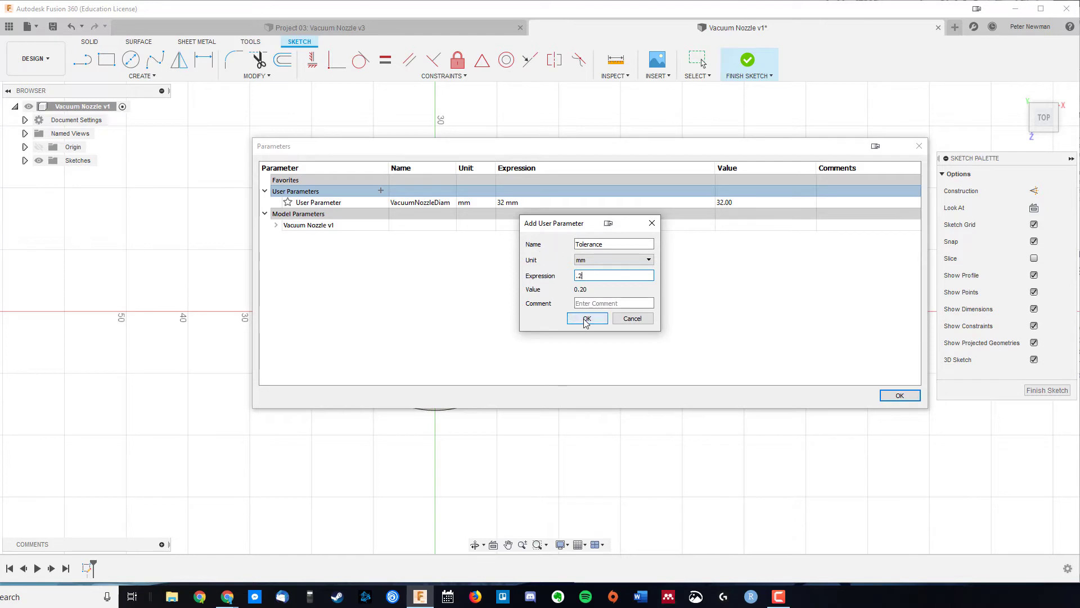
left_click(587, 318)
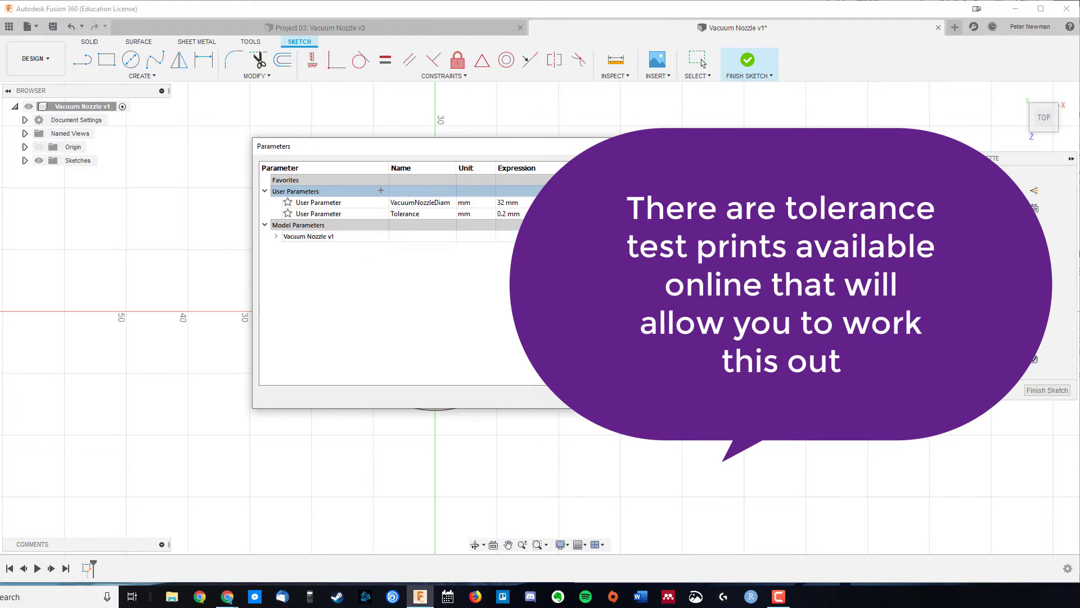
key("Escape")
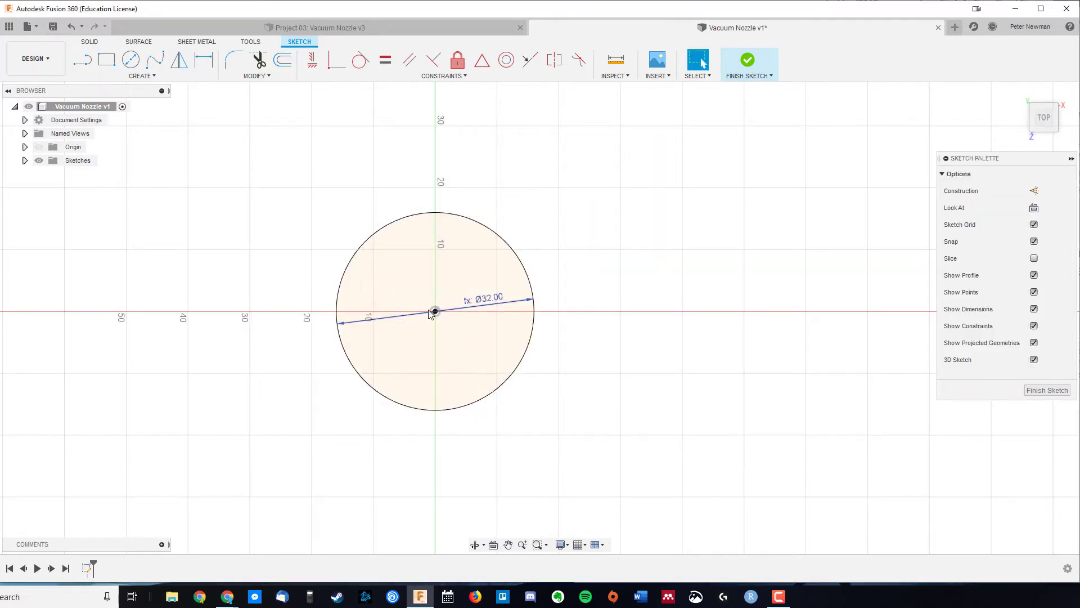
Step: Draw a second origin-centred circle with diameter VacuumNozzleDiam + Tolerance, giving Ø32.20
key("c")
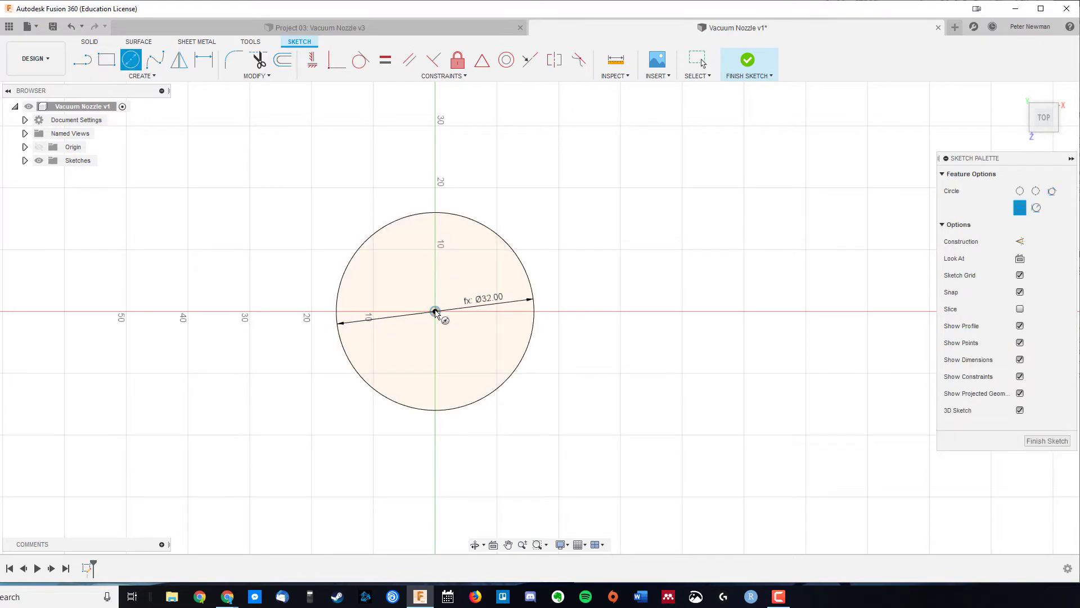
left_click(435, 311)
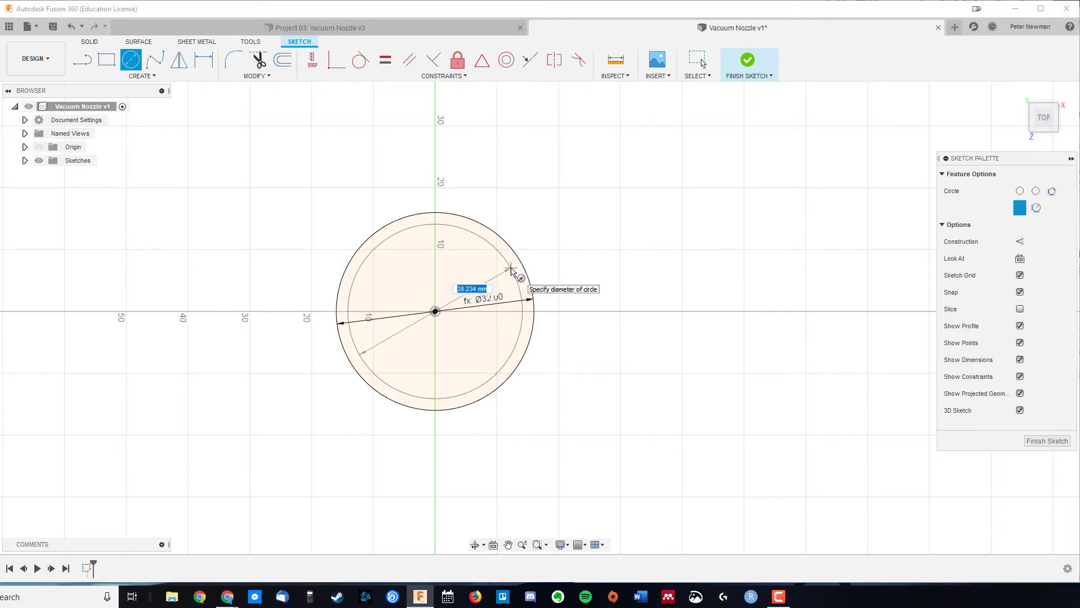
type("mNozzleDiam")
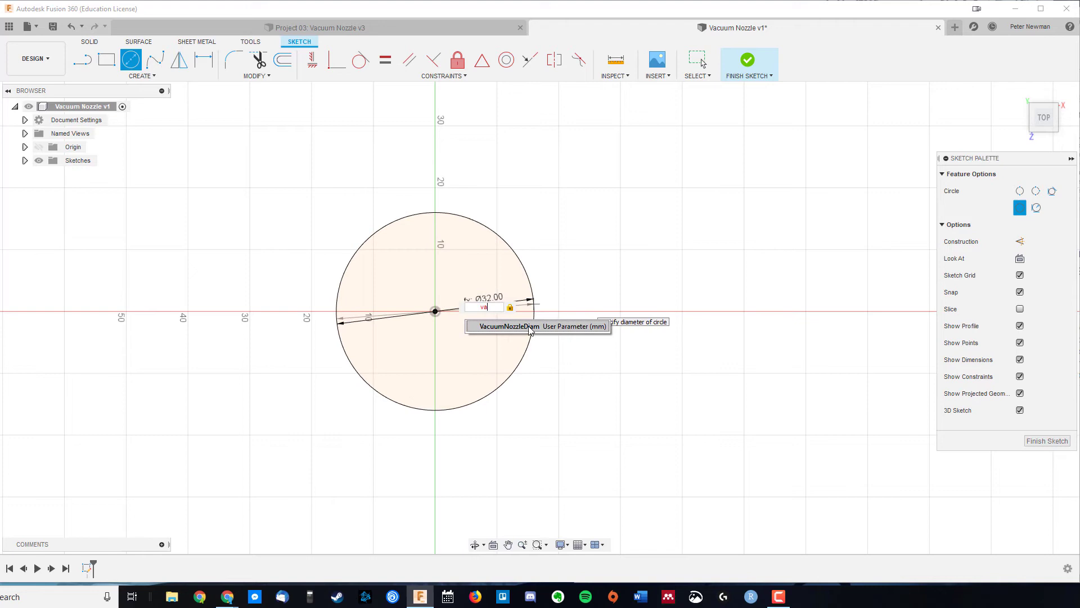
key("Tab")
type("+tol")
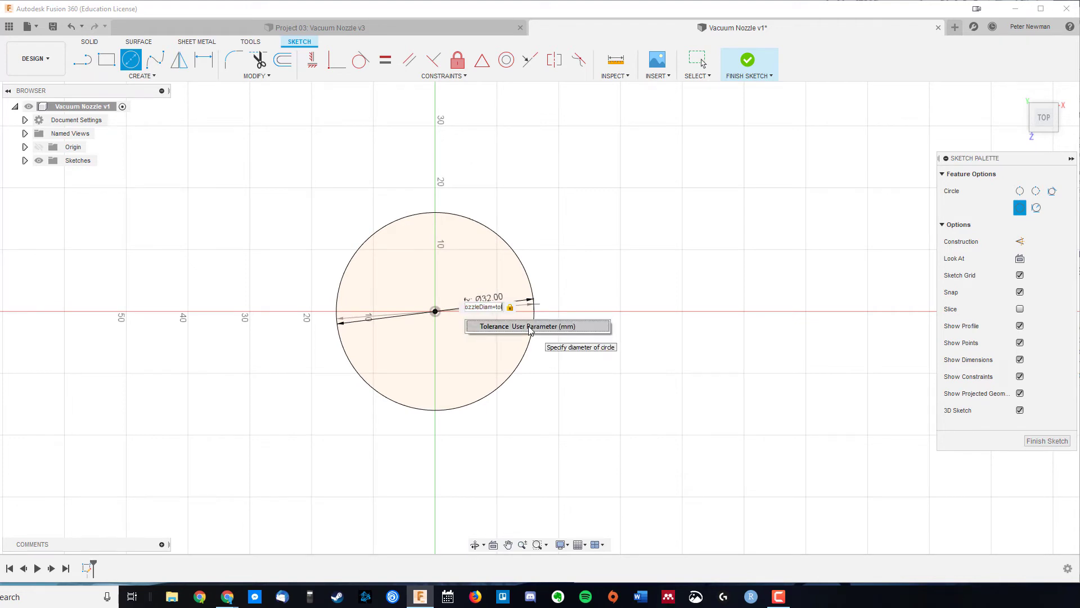
scroll(529, 329, "up", 1)
left_click(529, 326)
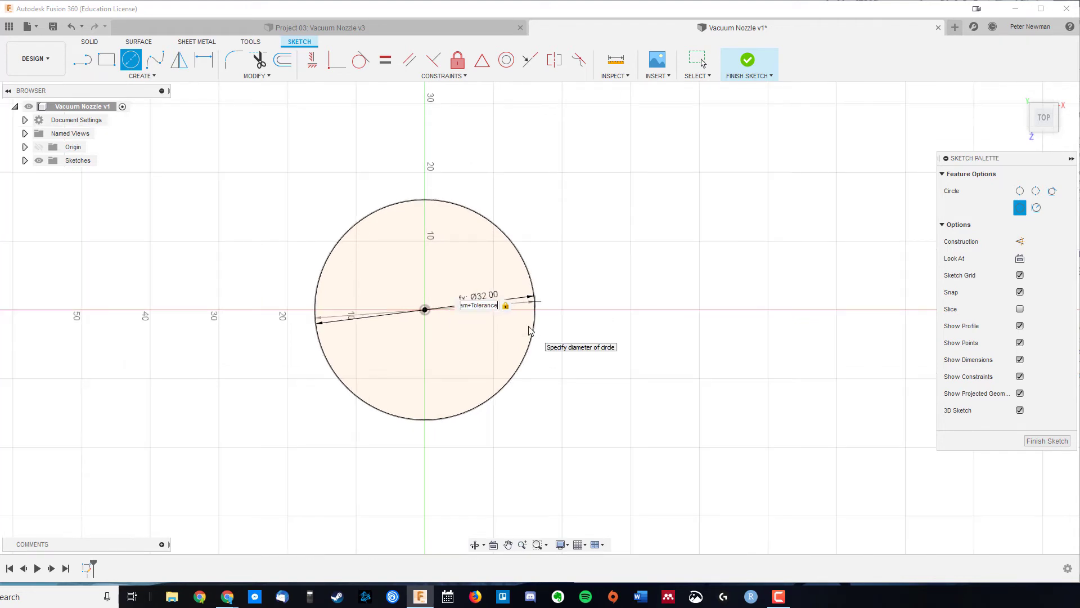
key("Return")
key("Escape")
scroll(518, 242, "up", 5)
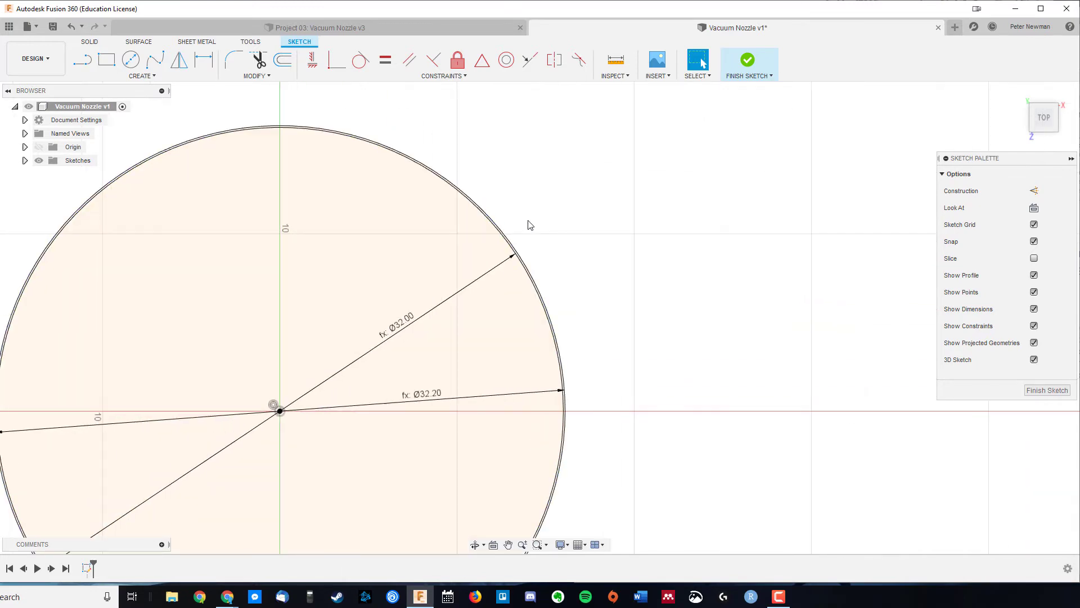
key("F6")
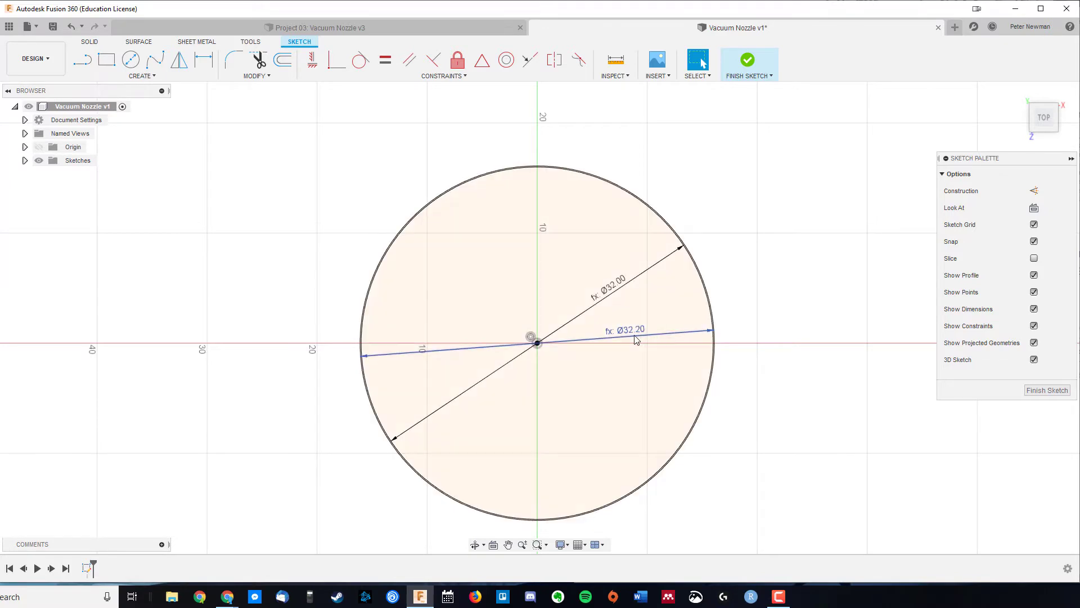
Step: Offset the Ø32.20 circle 3 mm outward to form the nozzle wall
left_click(715, 342)
scroll(714, 332, "up", 3)
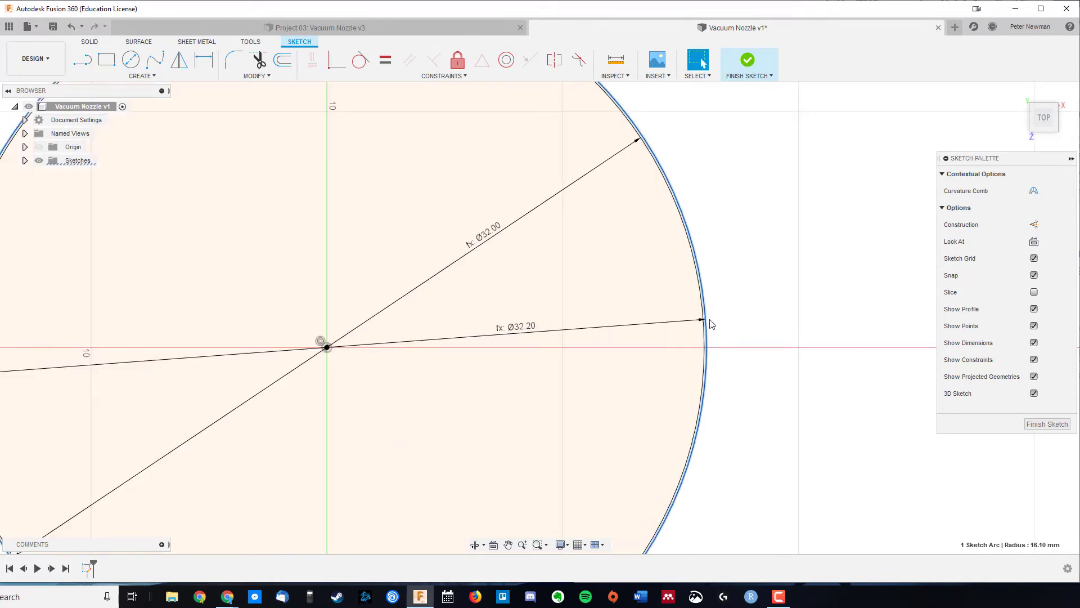
scroll(710, 324, "down", 5)
left_click(282, 60)
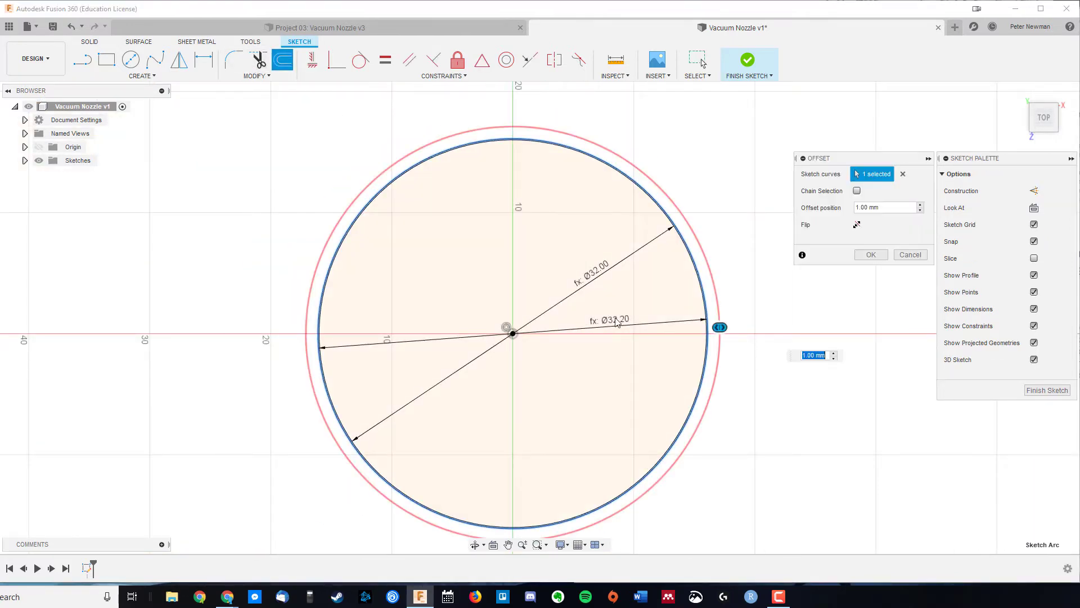
type("3")
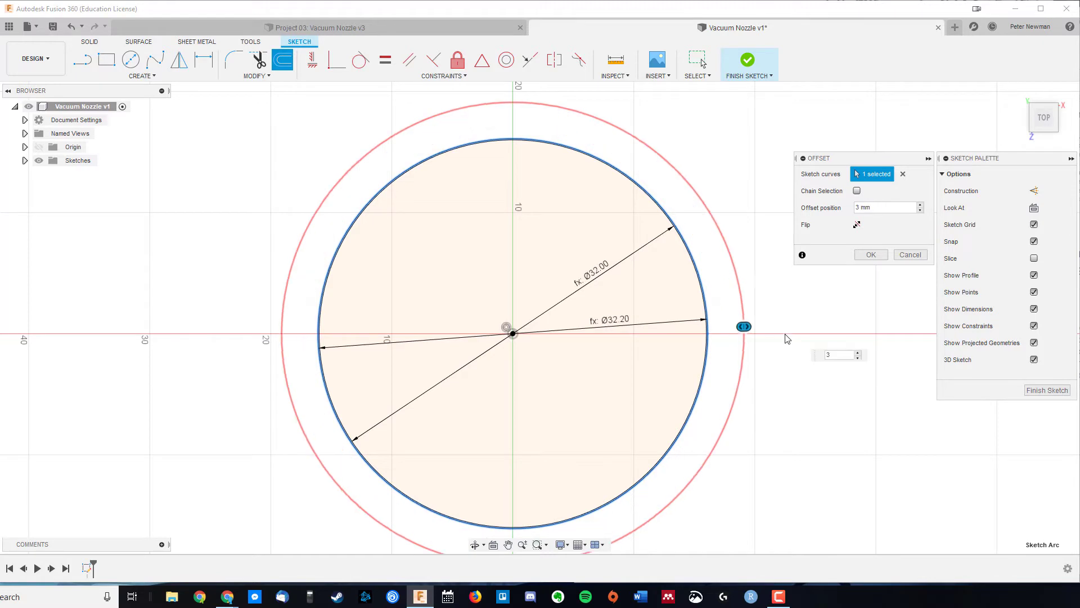
left_click(870, 256)
left_click(871, 256)
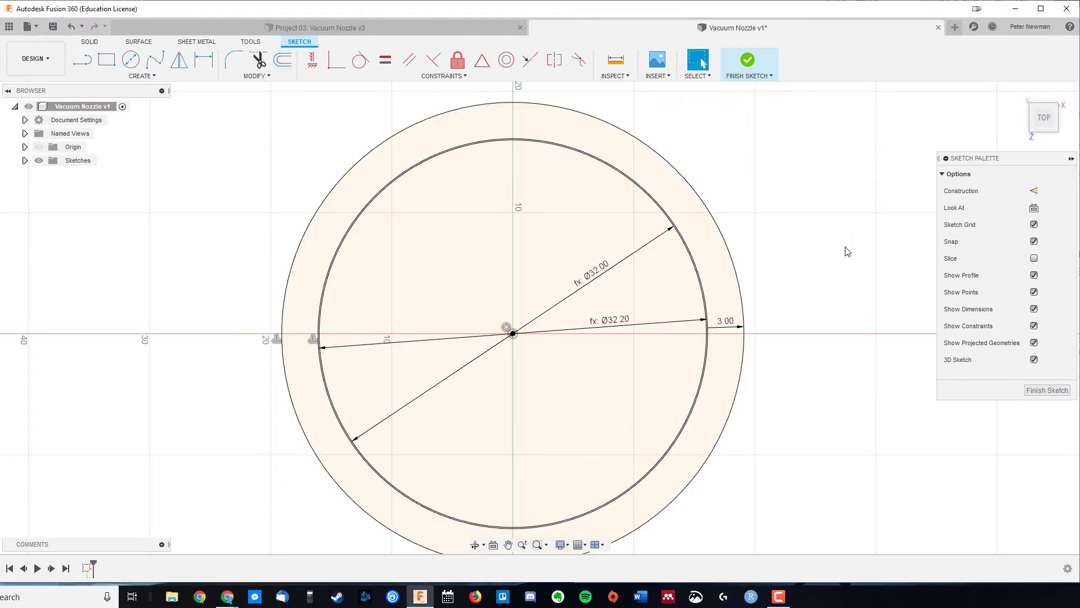
Step: Finish the sketch and extrude all three circle profiles 80 mm into a cylinder
left_click(748, 61)
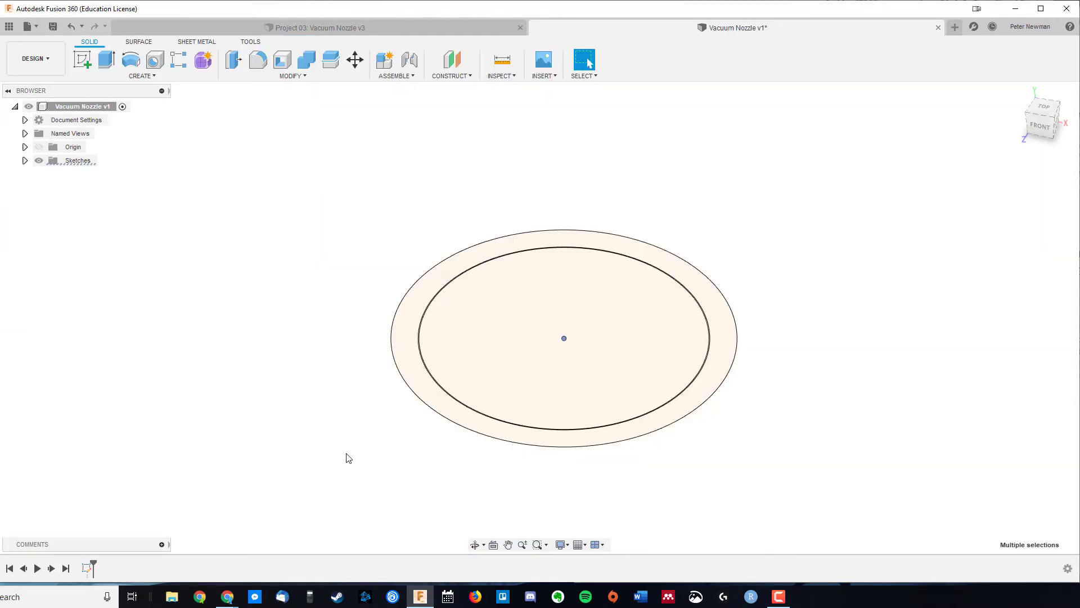
mouse_move(361, 445)
left_mouse_down()
mouse_move(417, 415)
mouse_move(789, 342)
mouse_move(824, 291)
mouse_move(825, 243)
left_mouse_up()
left_click(795, 419)
left_click_drag(766, 468, 679, 369)
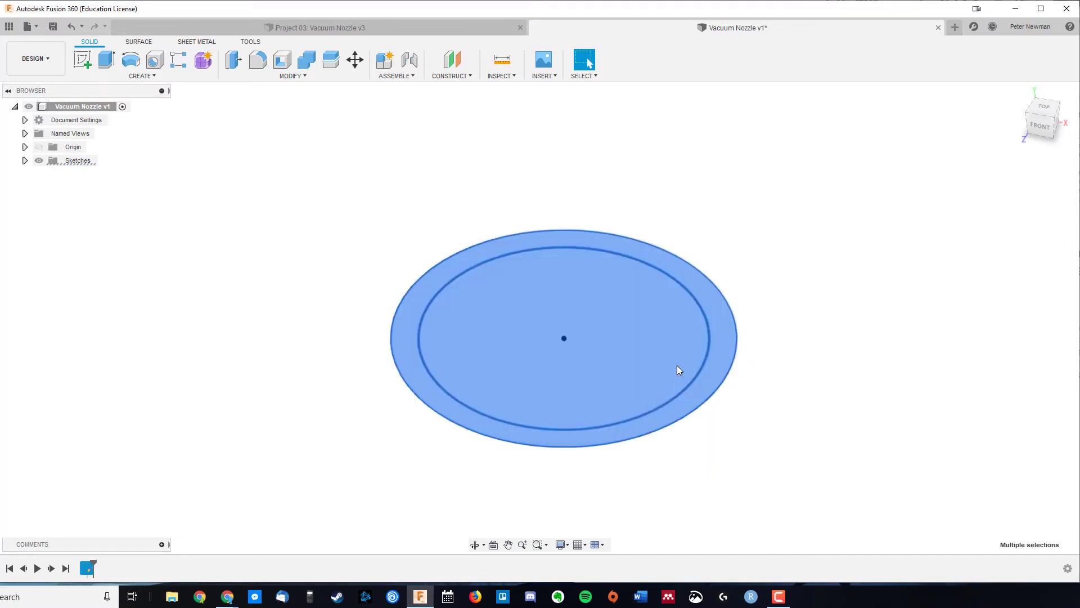
key("e")
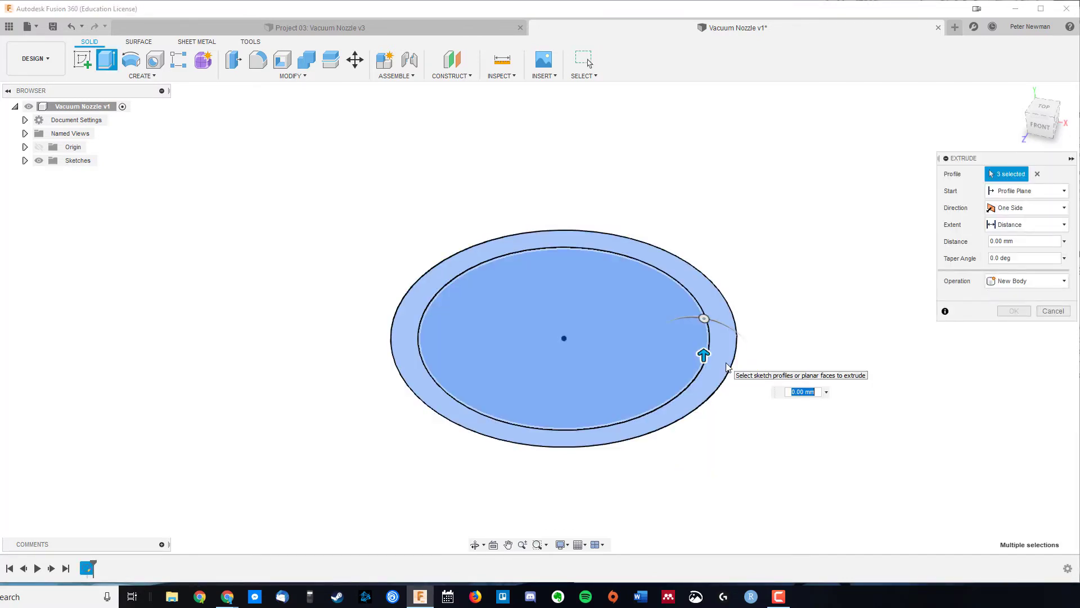
type("80")
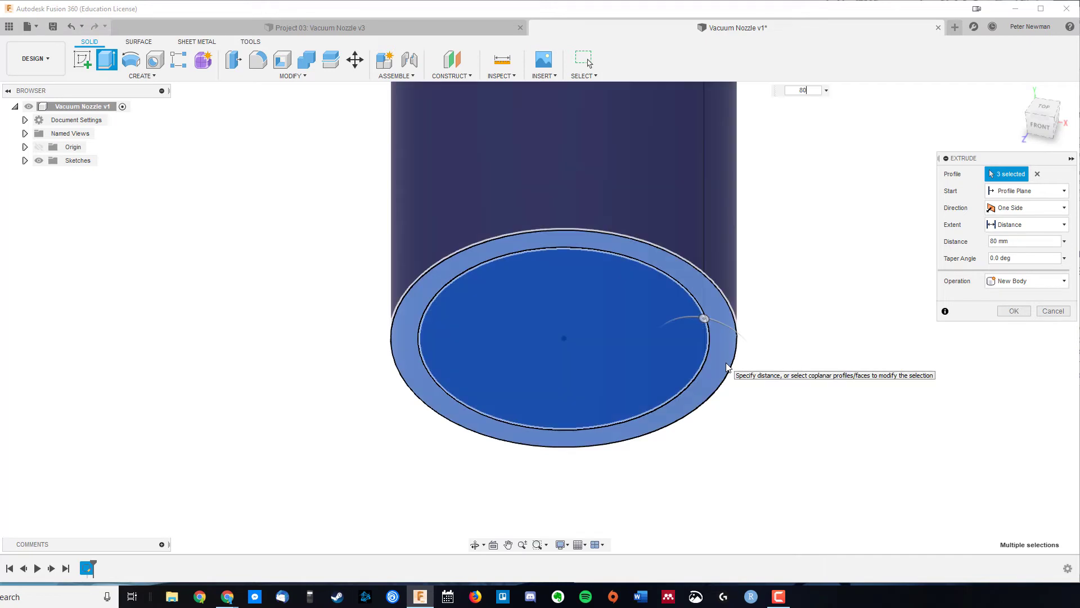
key("Return")
scroll(680, 359, "down", 5)
middle_click_drag(754, 267, 694, 345)
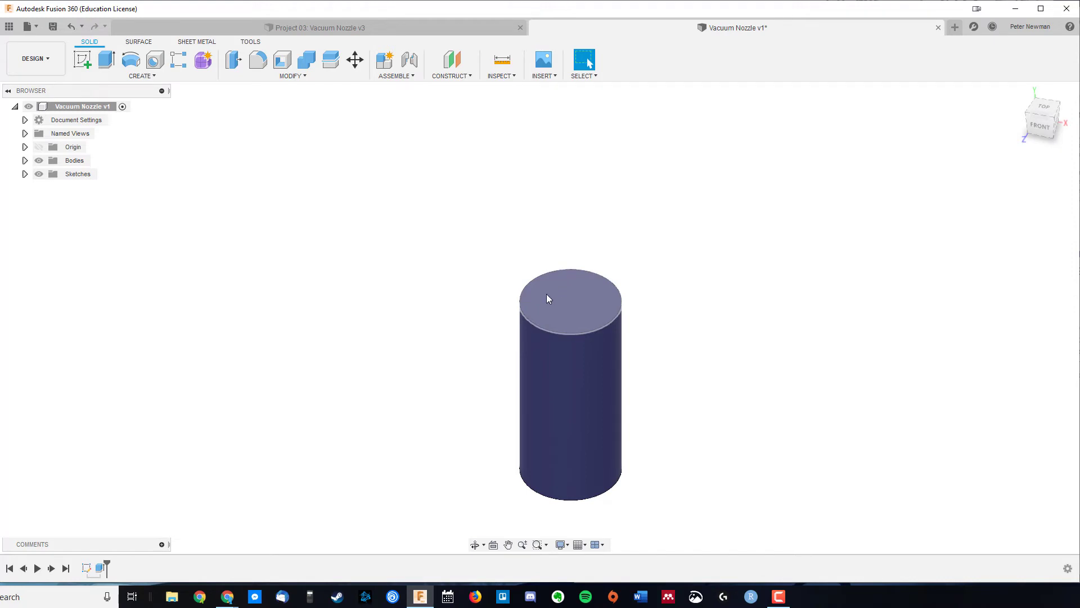
left_click(373, 29)
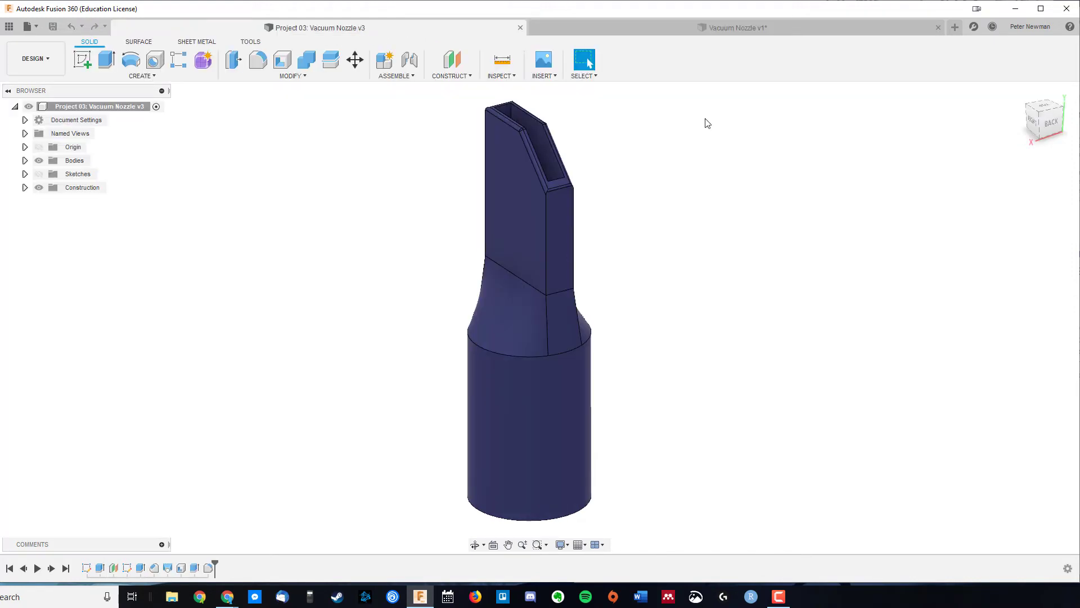
left_click(1044, 107)
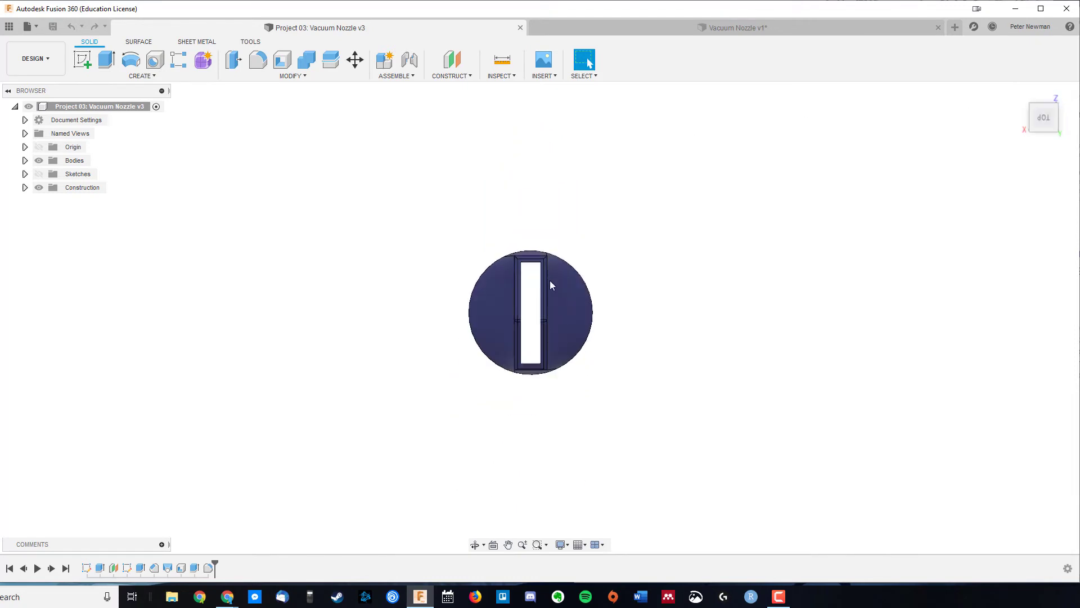
key("F4")
left_click_drag(633, 428, 642, 328)
key("Escape")
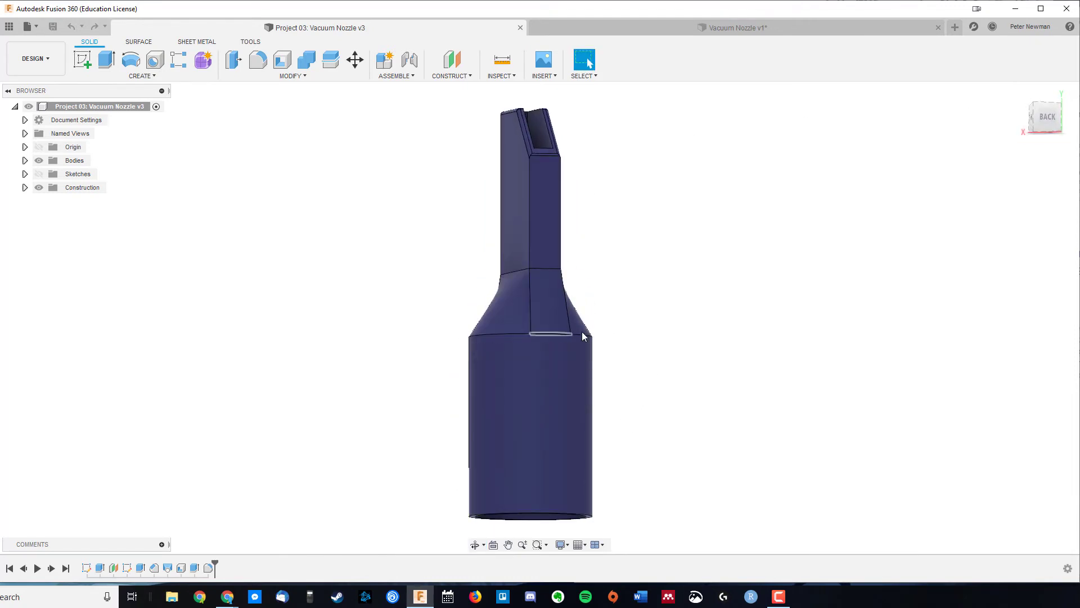
left_click(763, 22)
Step: Create a construction plane offset 20 mm from the cylinder's top face
key("F2")
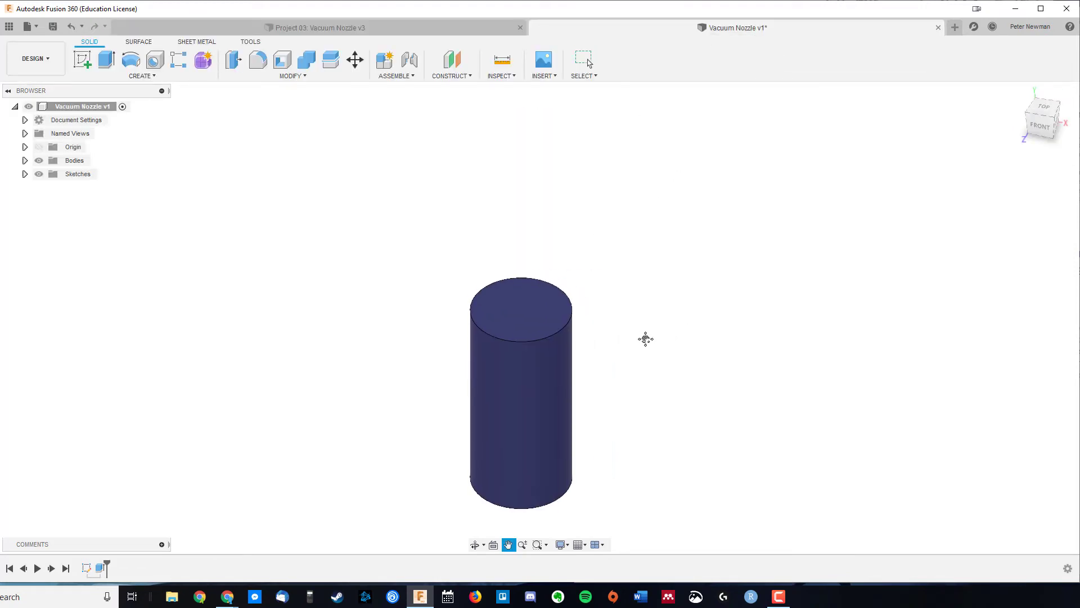
left_click_drag(645, 338, 642, 331)
key("Escape")
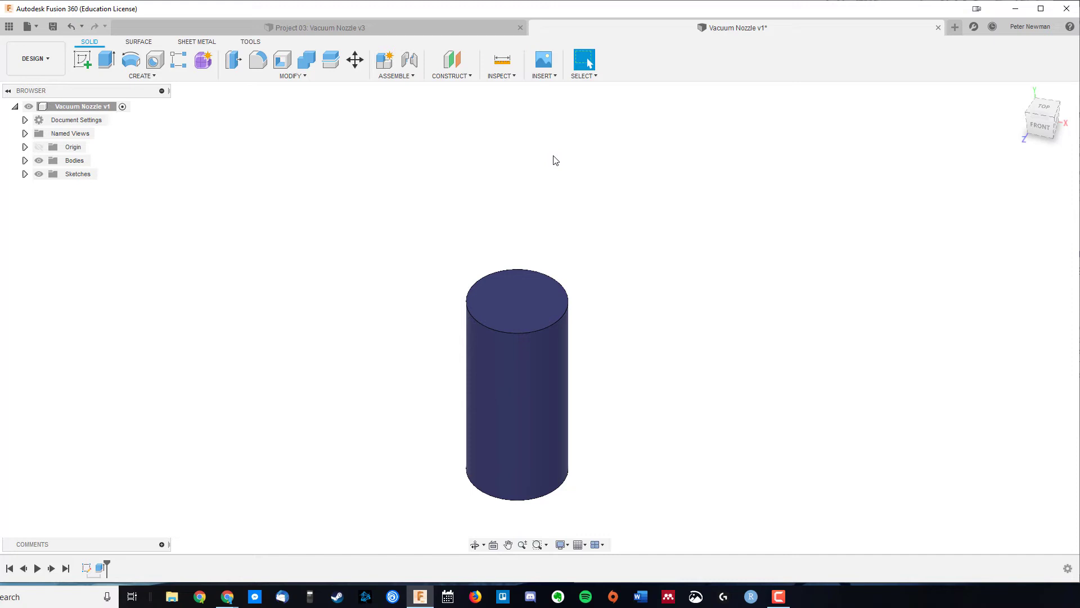
left_click(455, 76)
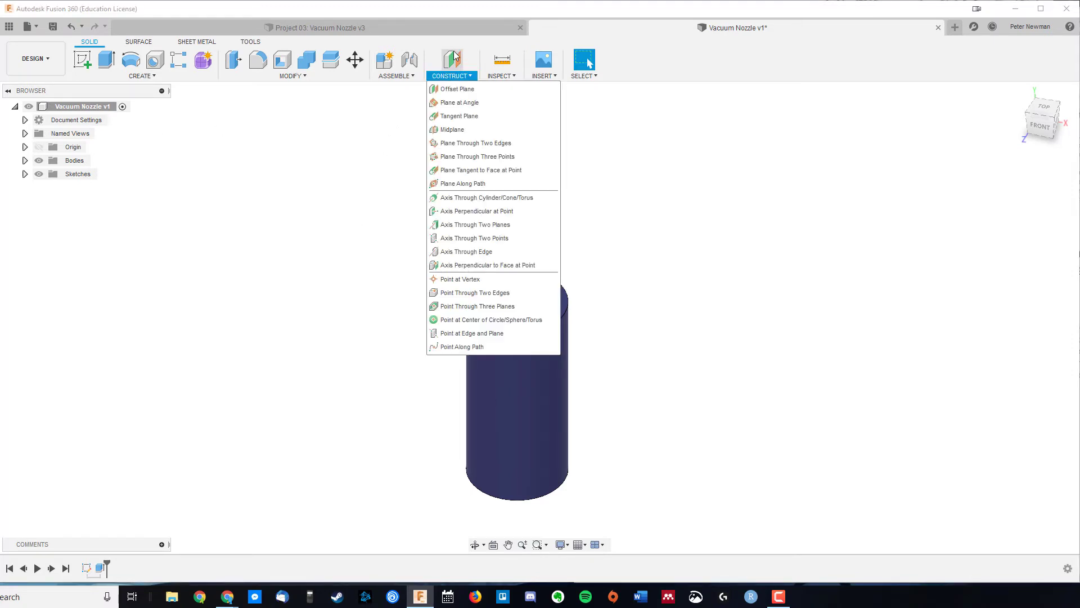
left_click(451, 90)
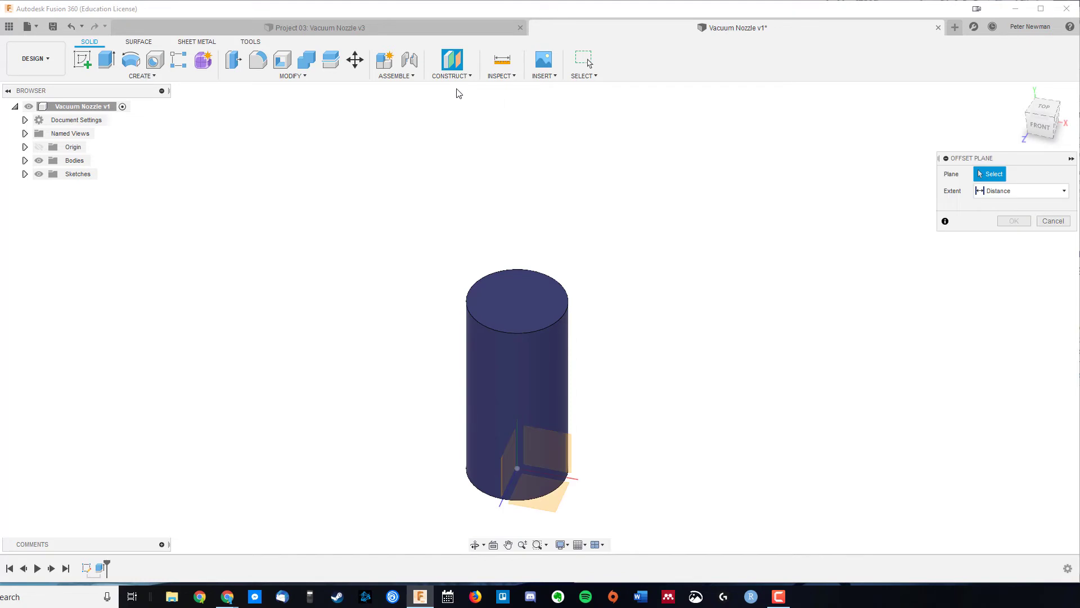
left_click(523, 305)
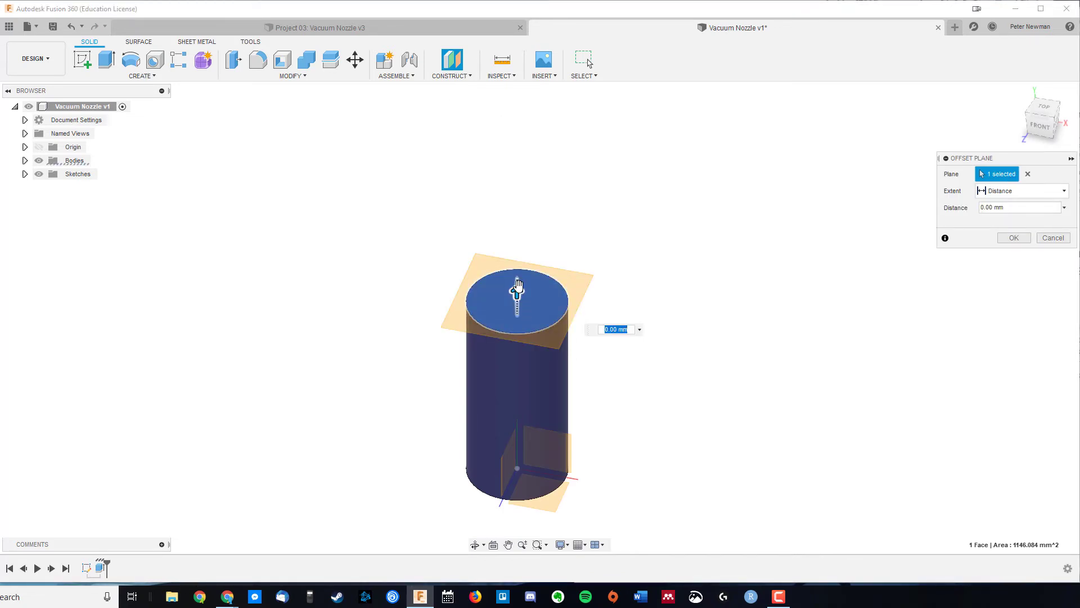
type("20")
key("Return")
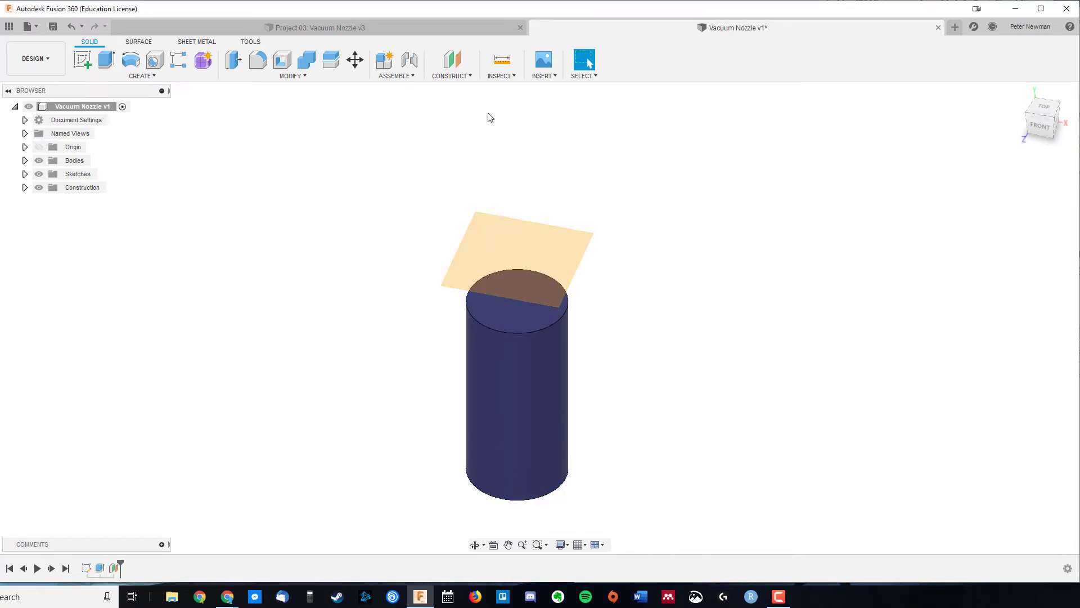
Step: Sketch on the offset plane and project the cylinder's outer circular edge into it
left_click(463, 77)
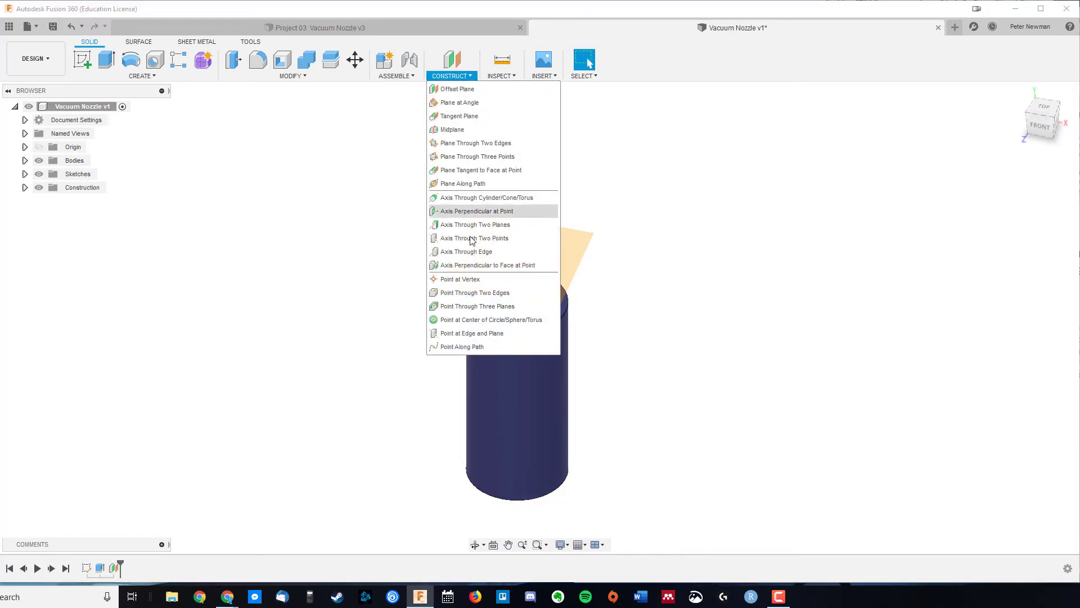
left_click(619, 218)
left_click(83, 61)
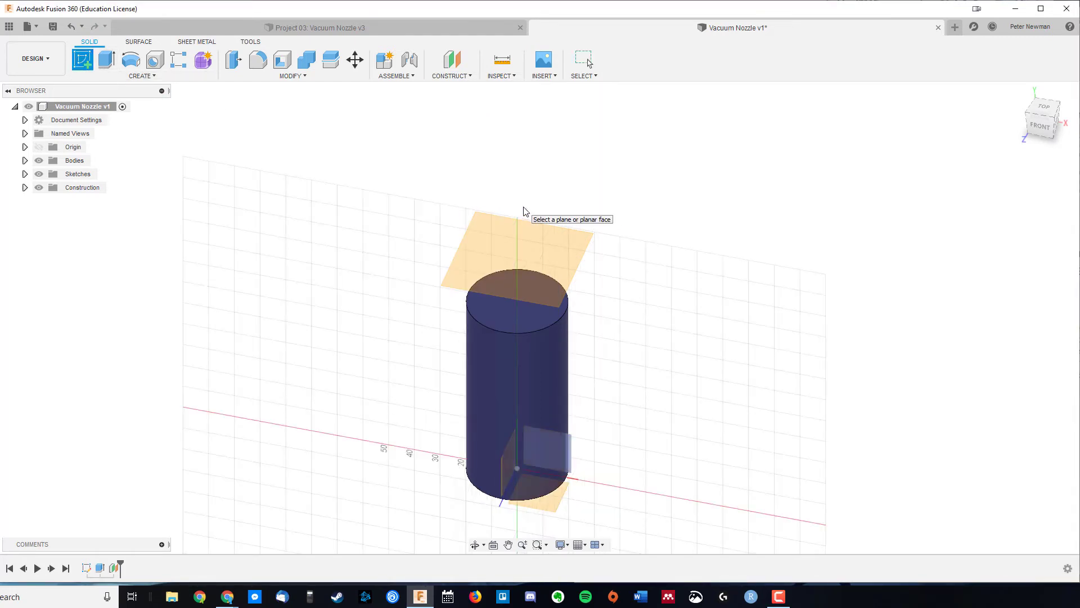
left_click(549, 248)
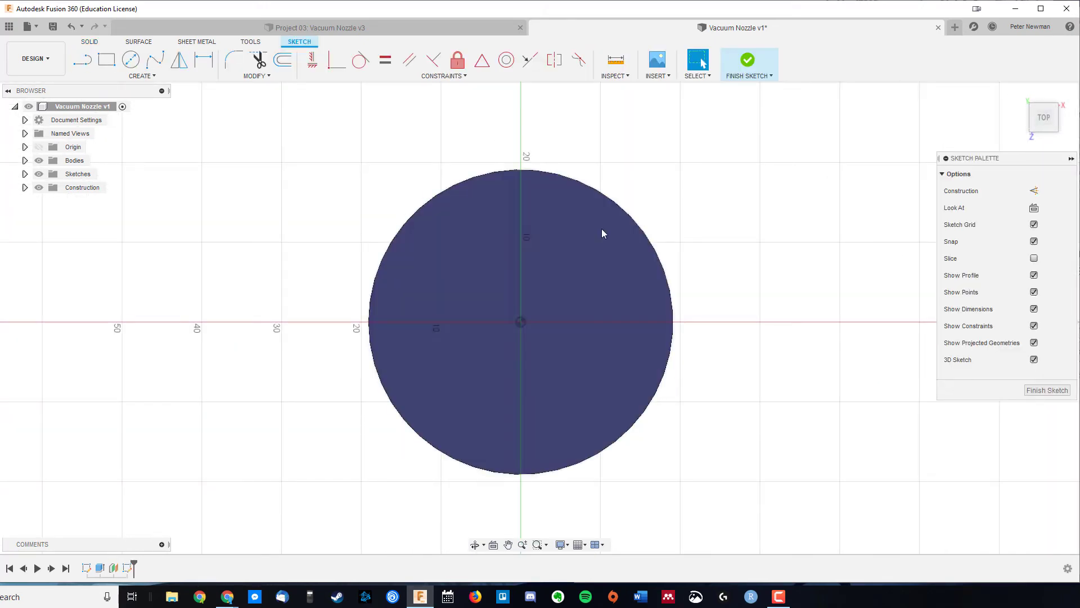
left_click(491, 219)
key("p")
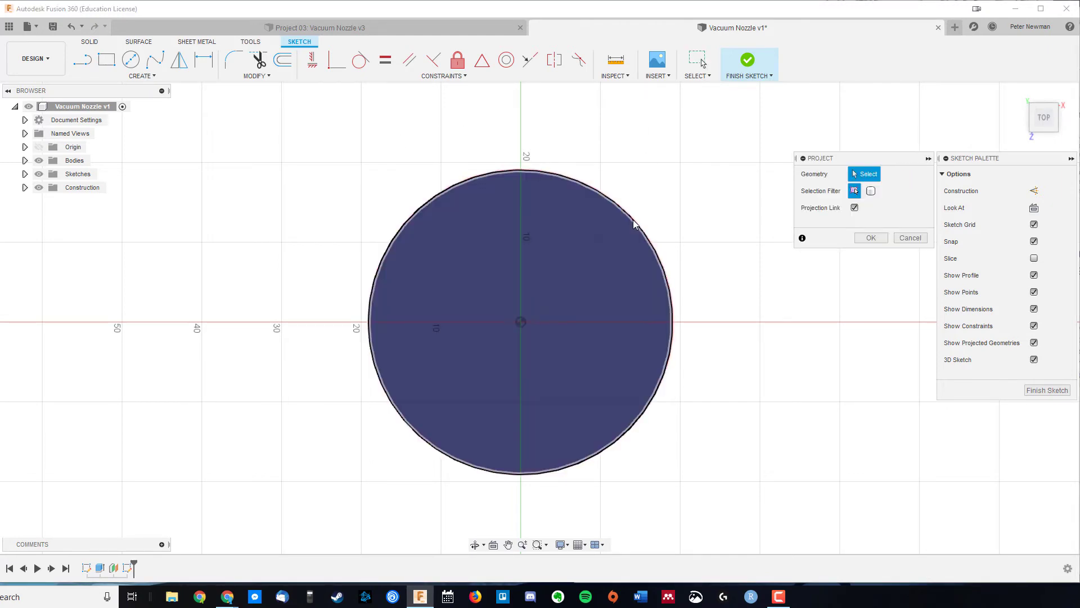
left_click(634, 225)
left_click(869, 238)
left_click(24, 160)
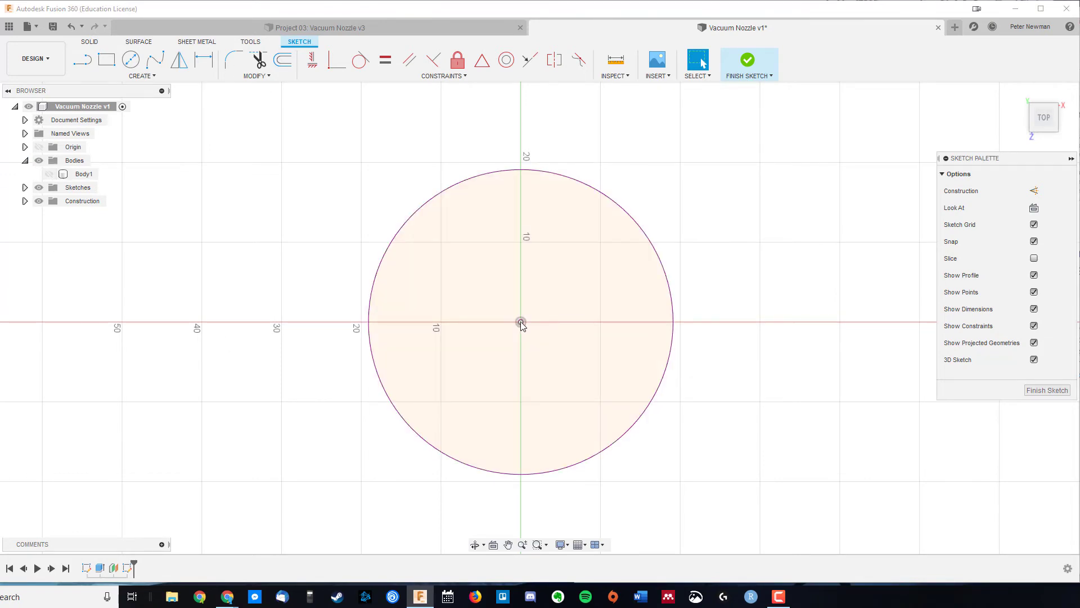
Step: Draw a 30 mm by 8 mm centre rectangle at the origin and finish the sketch
left_click(139, 77)
mouse_move(166, 109)
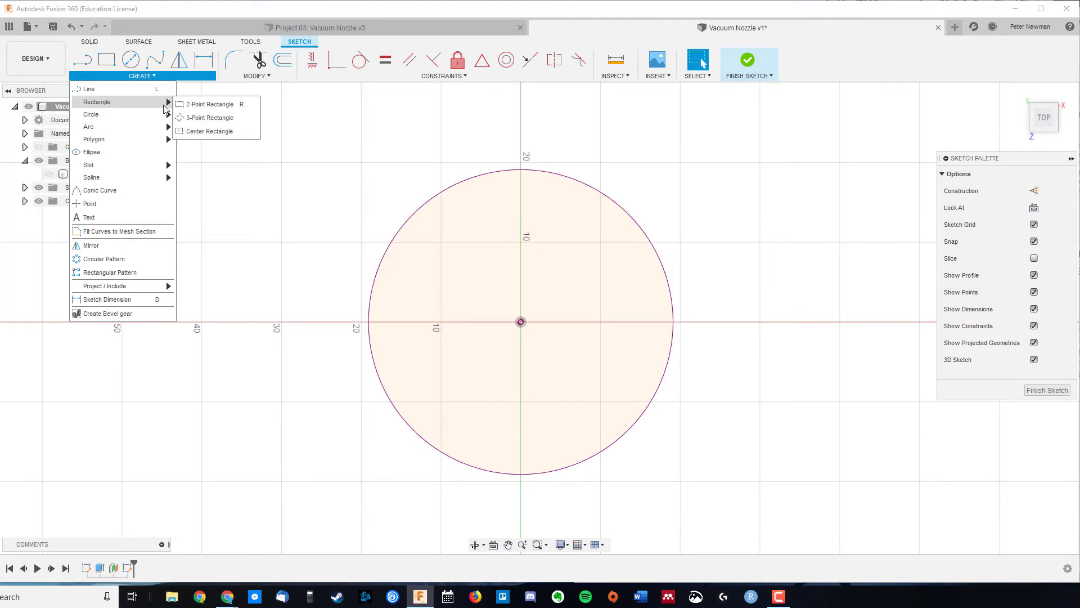
left_click(206, 132)
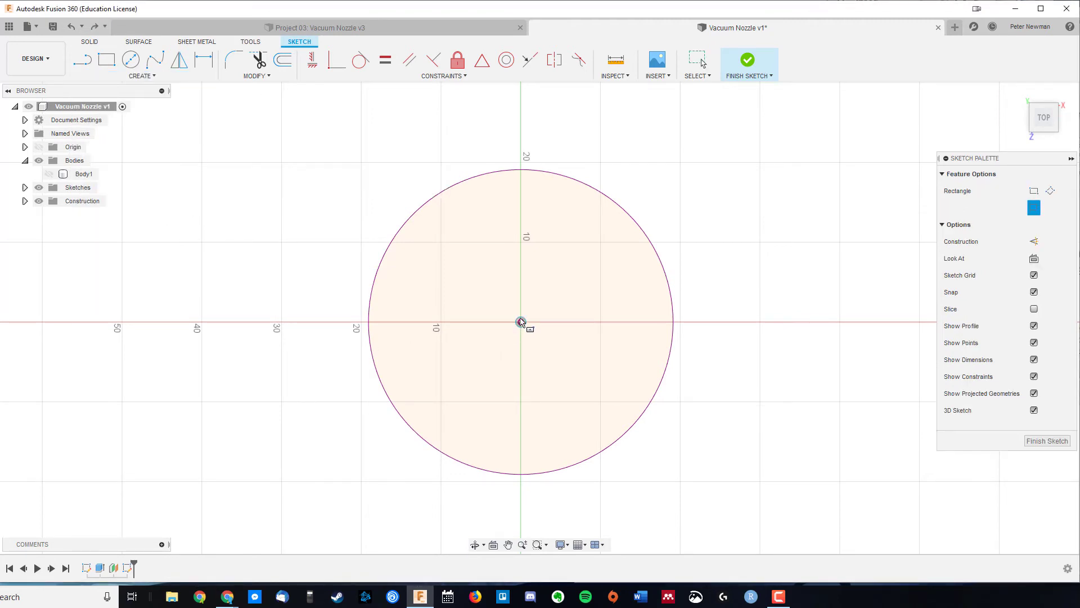
left_click(520, 322)
key("Tab")
type("30")
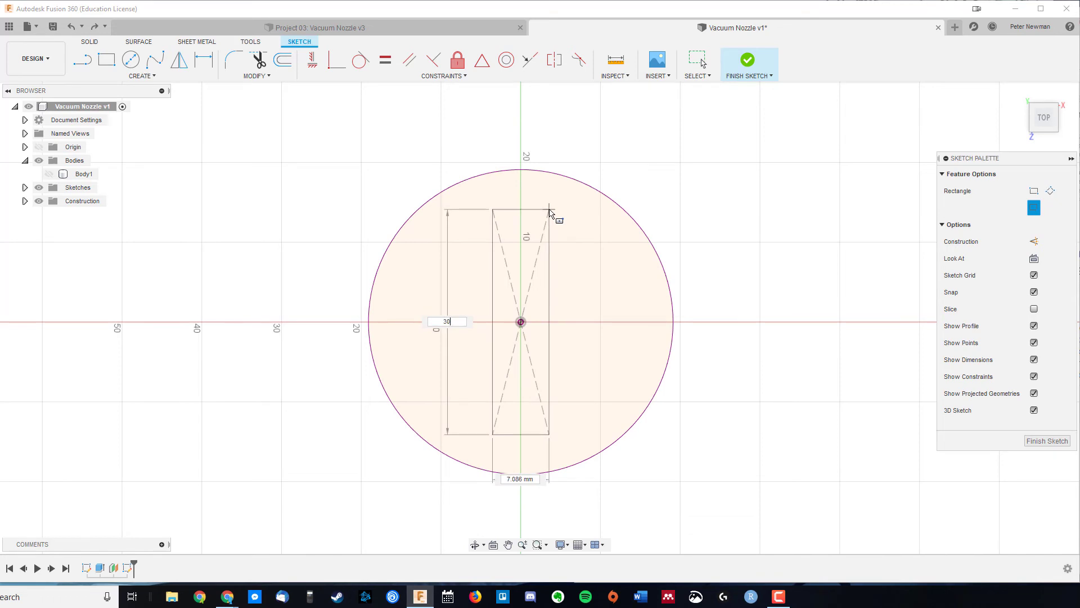
key("Tab")
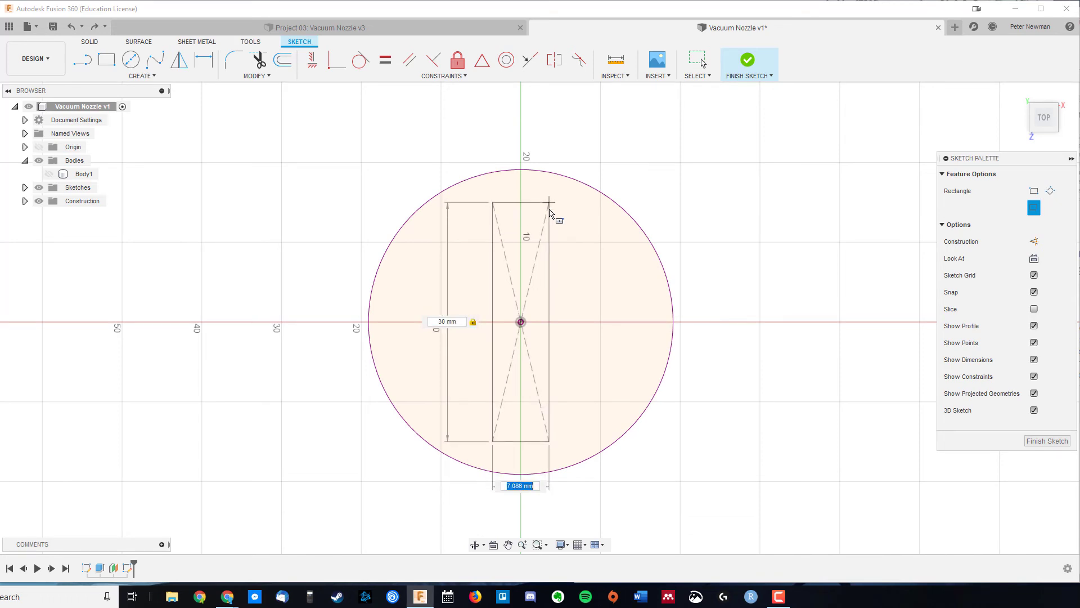
type("8")
key("Return")
left_click(749, 59)
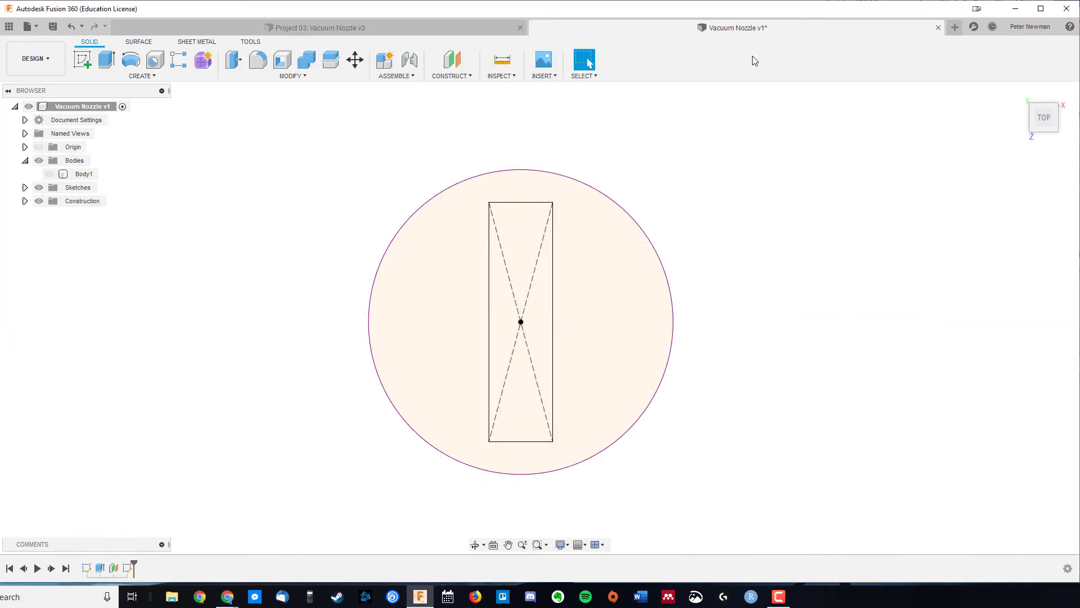
Step: Show the cylinder Body1 again and select the rectangle profile
left_click(49, 174)
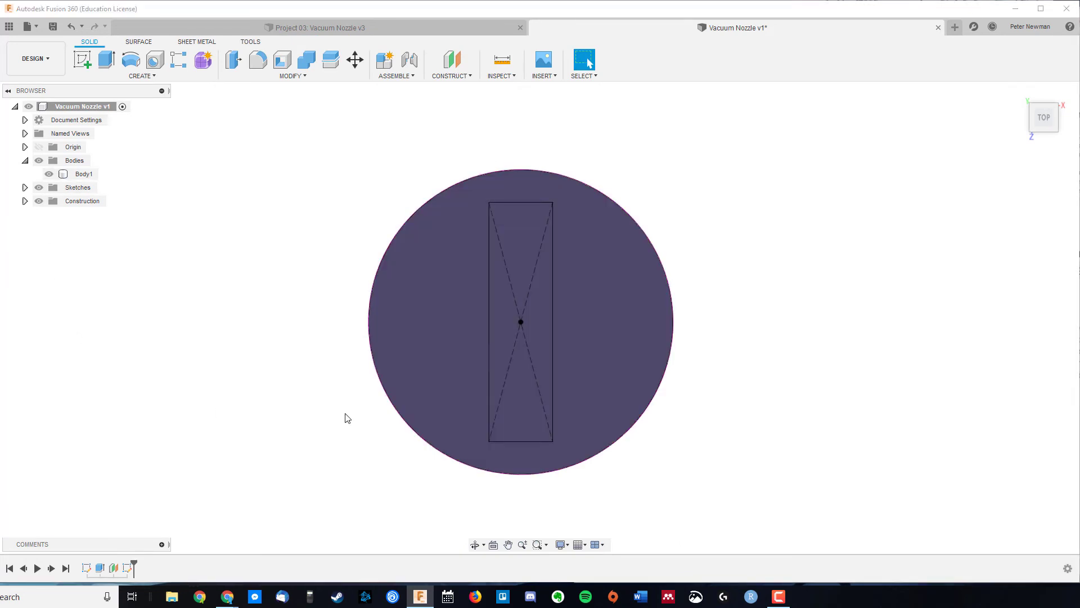
middle_click_drag(676, 508, 699, 454, "shift")
scroll(690, 311, "down", 5)
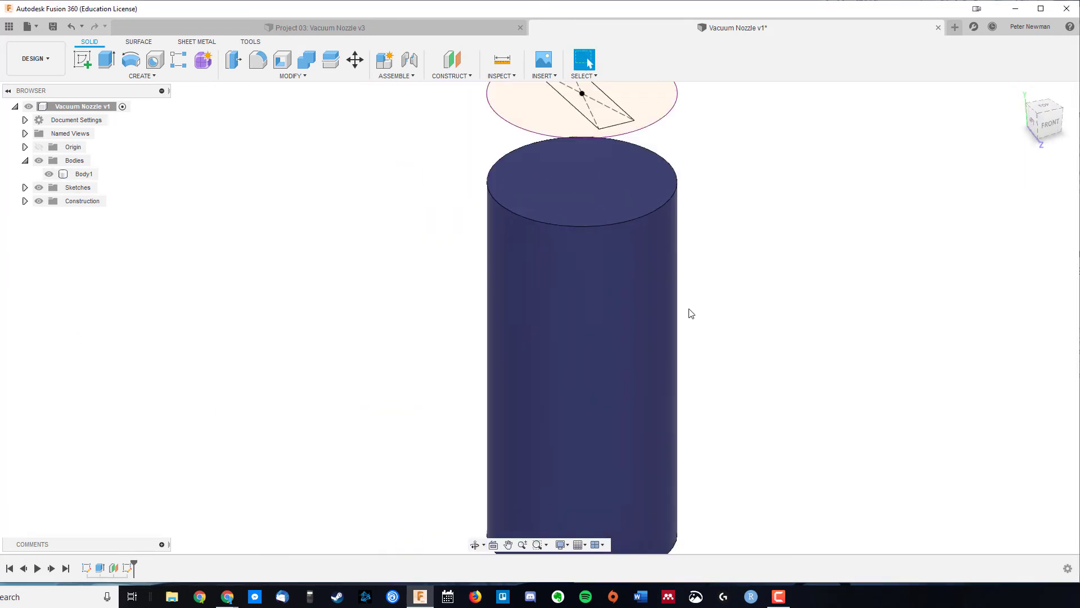
mouse_move(717, 270)
middle_mouse_down()
mouse_move(636, 328)
mouse_move(626, 306)
middle_mouse_up()
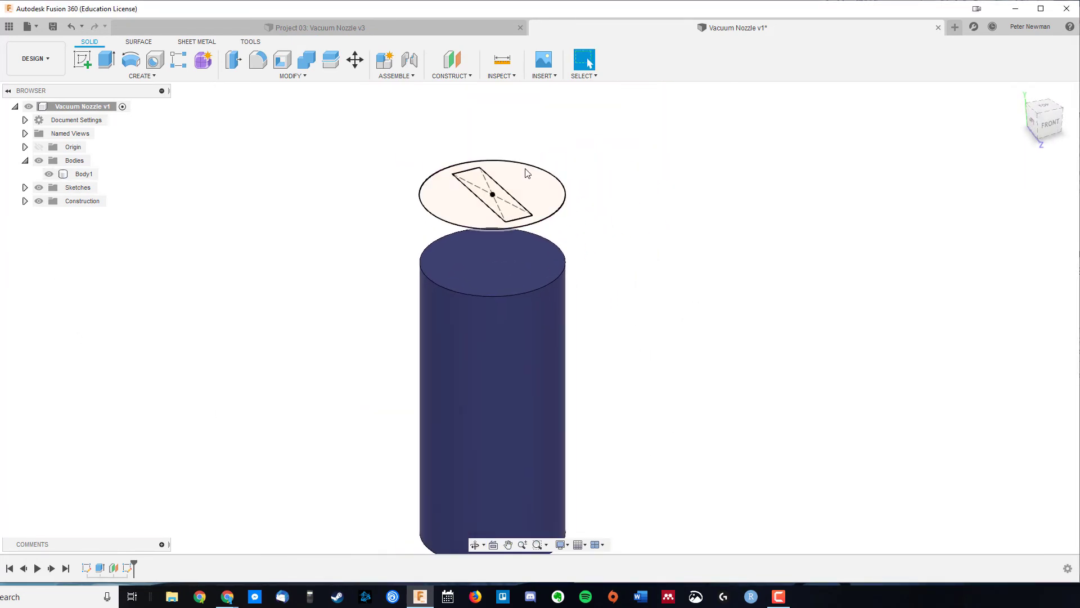
left_click(512, 216)
scroll(636, 262, "up", 1)
mouse_move(642, 185)
middle_mouse_down()
mouse_move(636, 262)
mouse_move(615, 301)
middle_mouse_up()
scroll(636, 262, "down", 4)
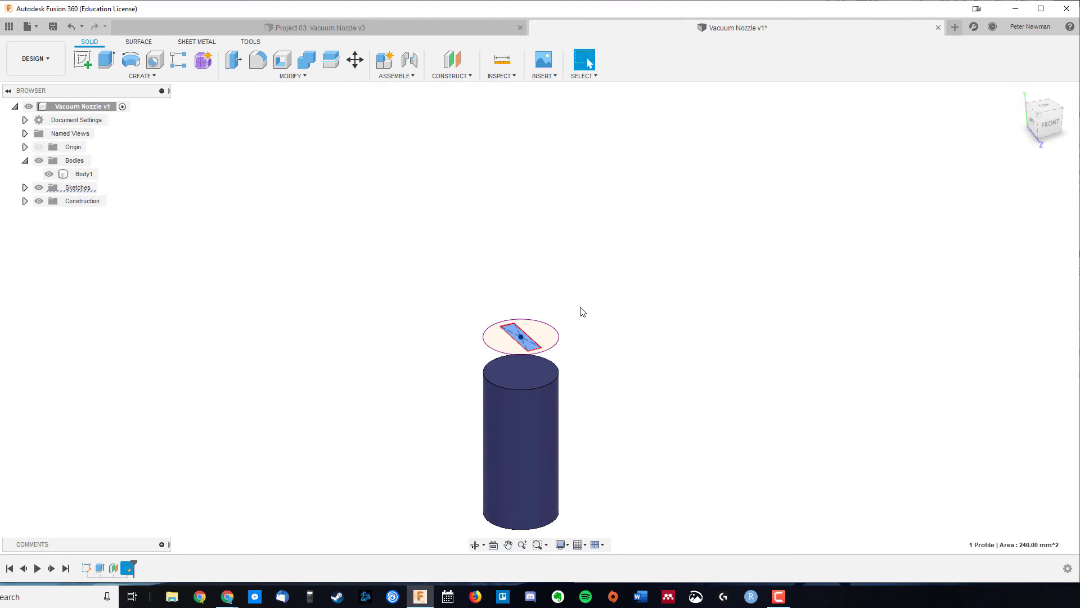
Step: Extrude the rectangle 80 mm upward as a new body, Body2
key("e")
left_click_drag(513, 327, 517, 189)
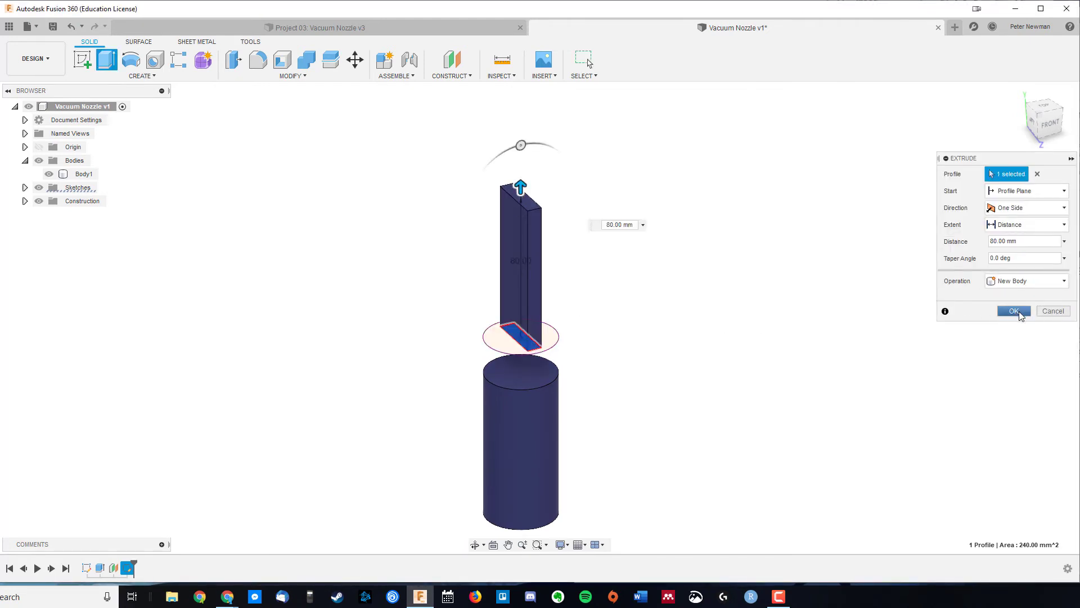
left_click(1015, 311)
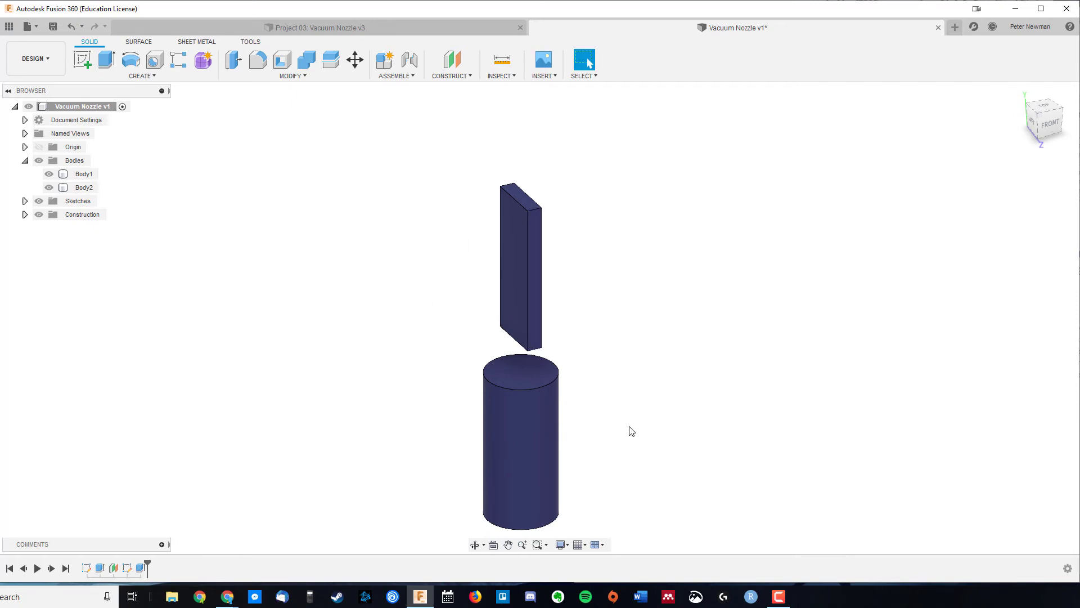
middle_click_drag(632, 431, 646, 417, "shift")
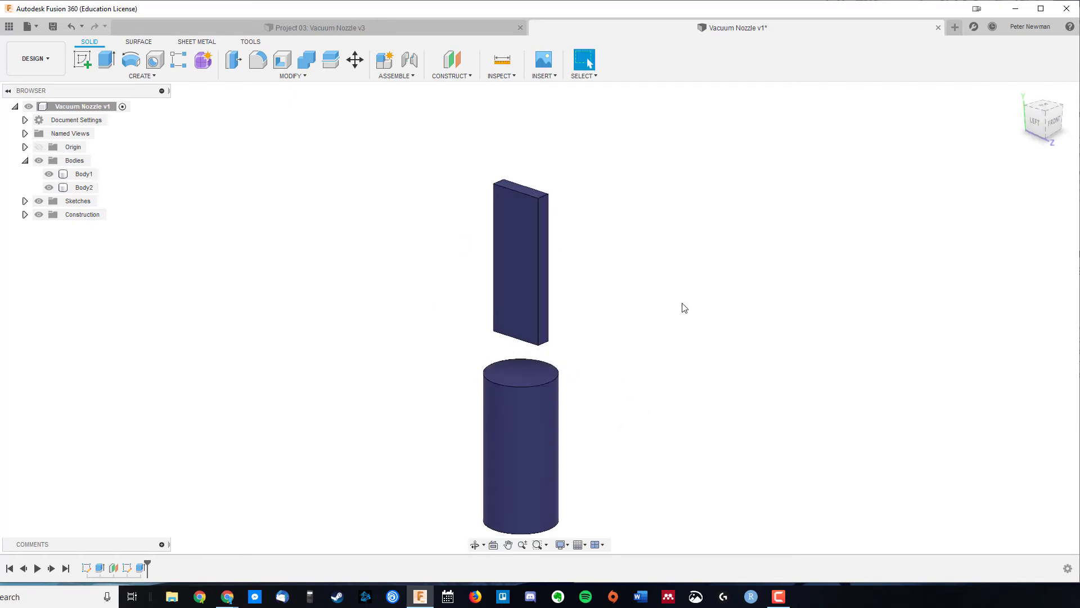
Step: Loft from the cylinder's top face to the bar's bottom face, joining them into Body1
middle_click_drag(684, 308, 359, 147, "shift")
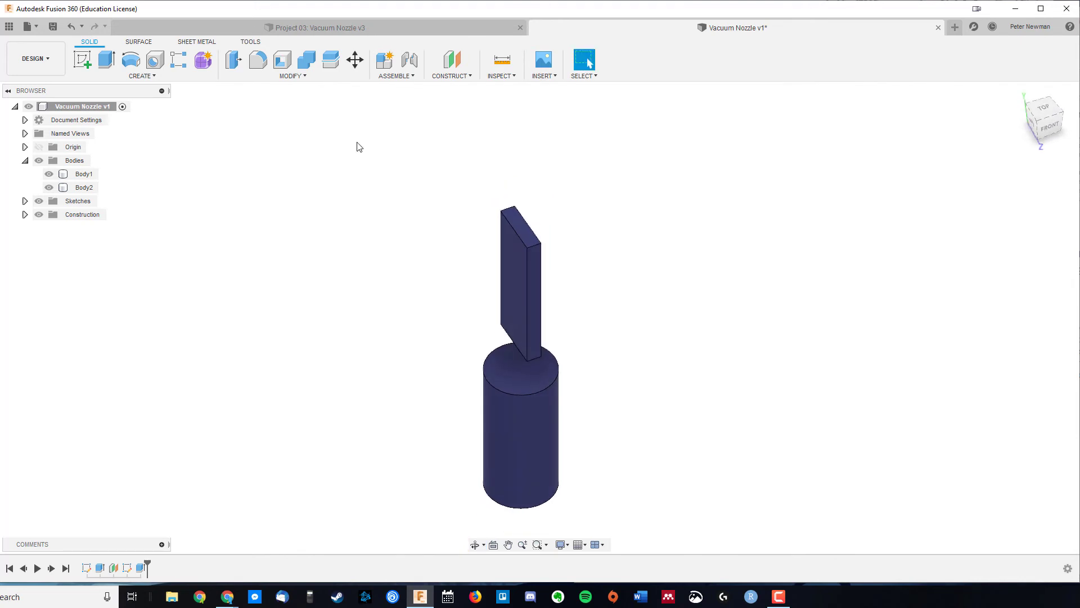
middle_click_drag(377, 125, 596, 373, "shift")
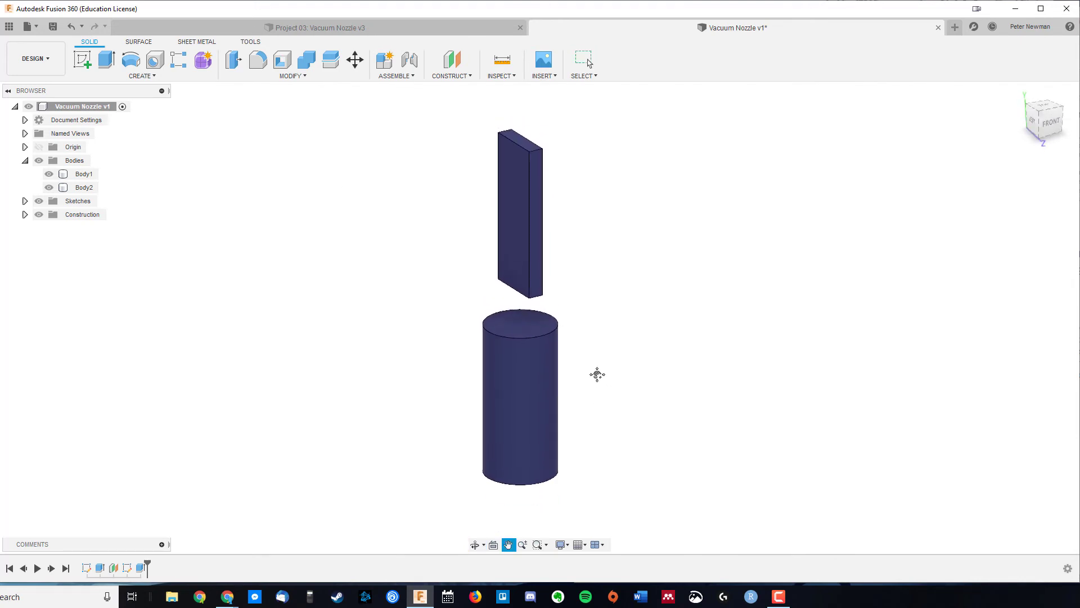
left_click(153, 77)
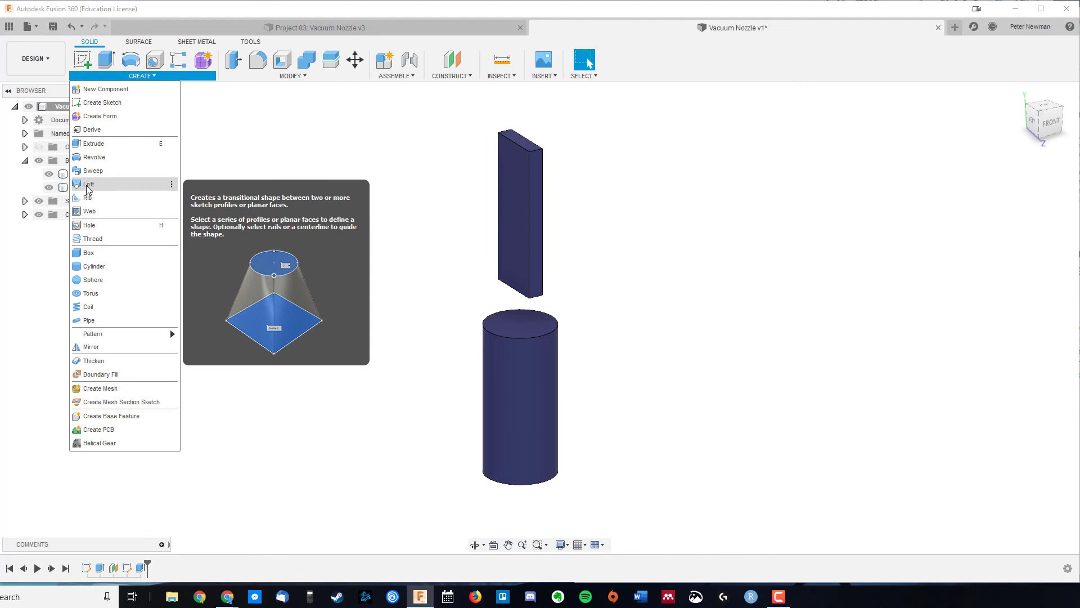
left_click(90, 185)
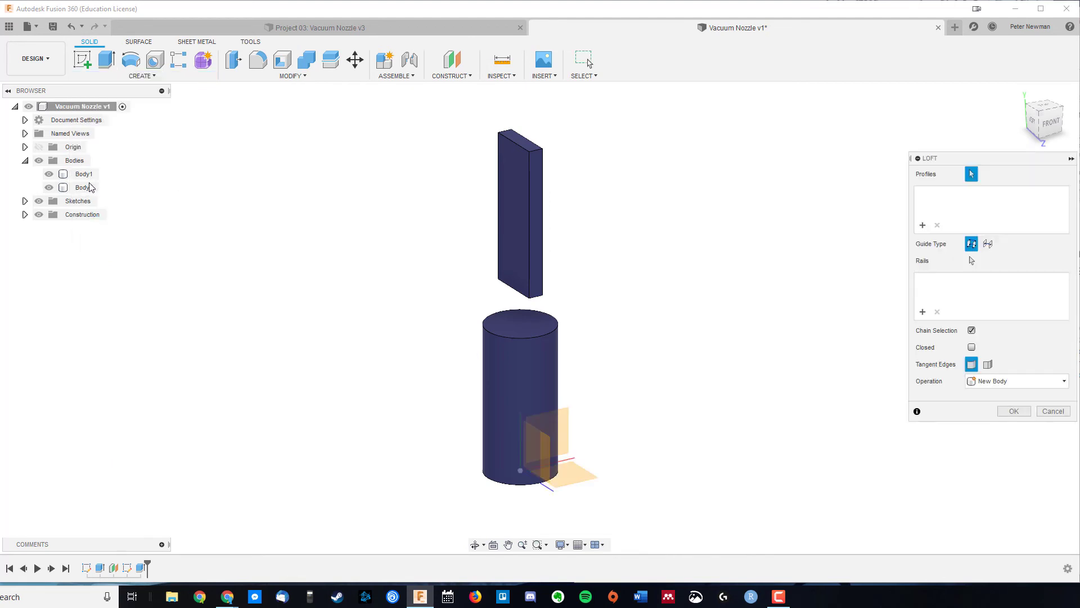
left_click(517, 323)
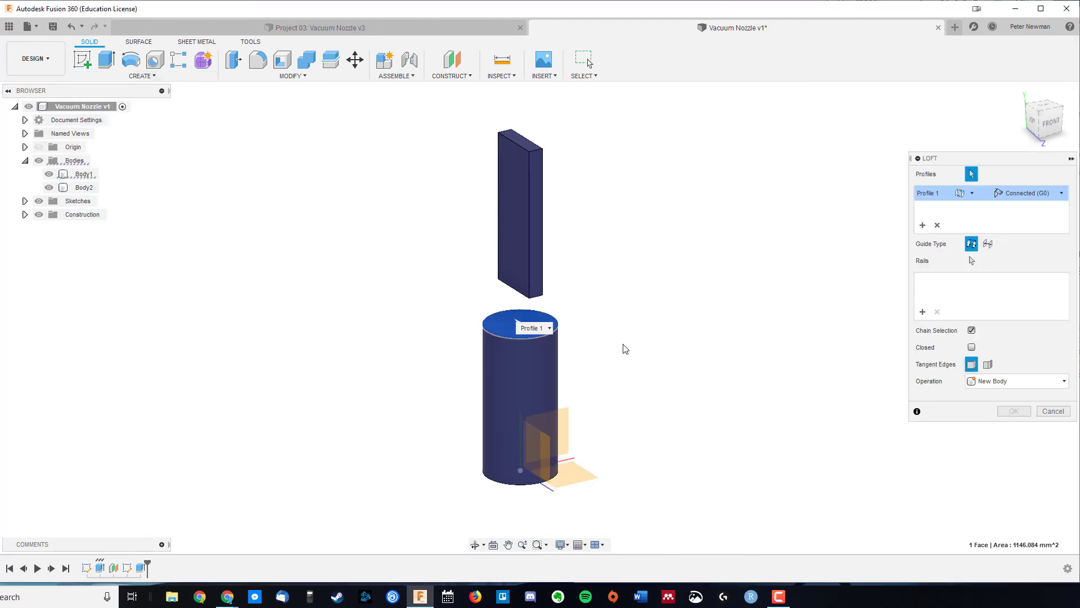
middle_click_drag(625, 349, 619, 304, "shift")
left_click(520, 285)
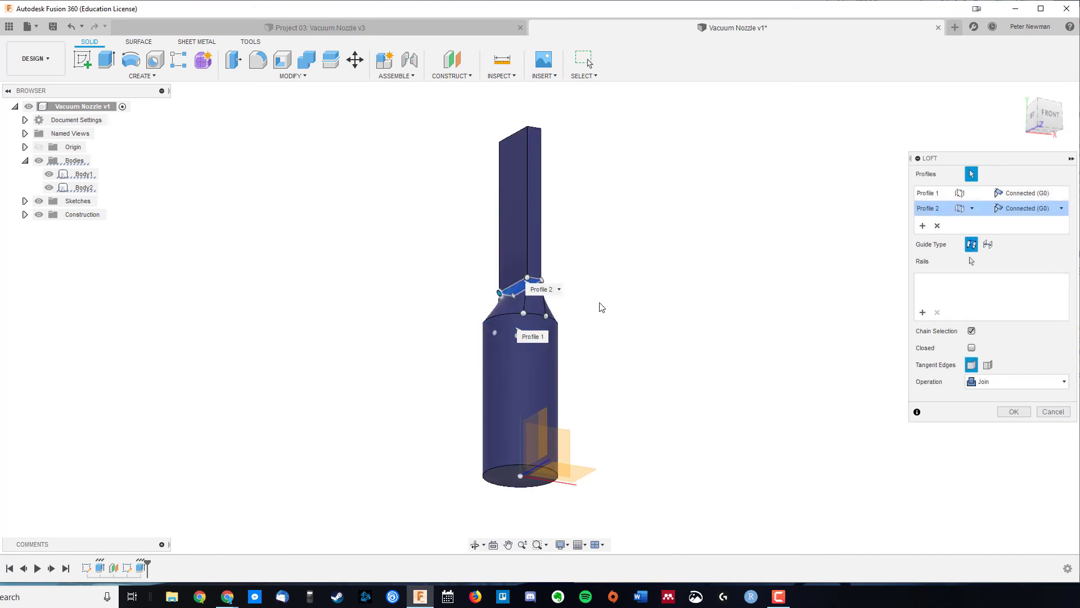
scroll(570, 338, "up", 5)
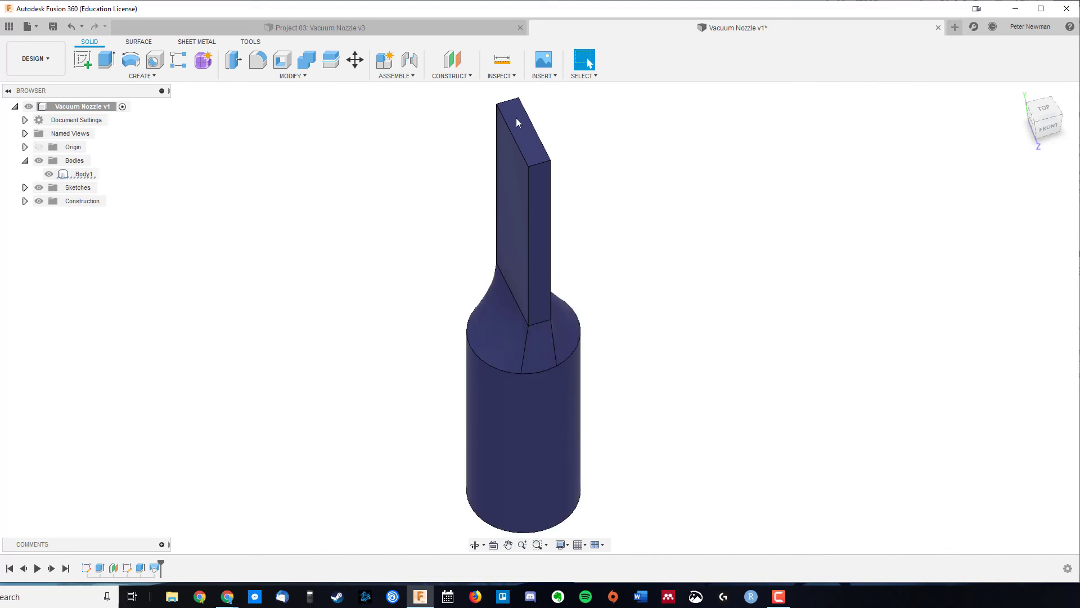
Step: Shell Body1 with 3 mm inside thickness, removing the nozzle's top face
middle_click_drag(260, 118, 621, 264, "shift")
scroll(654, 315, "down", 3)
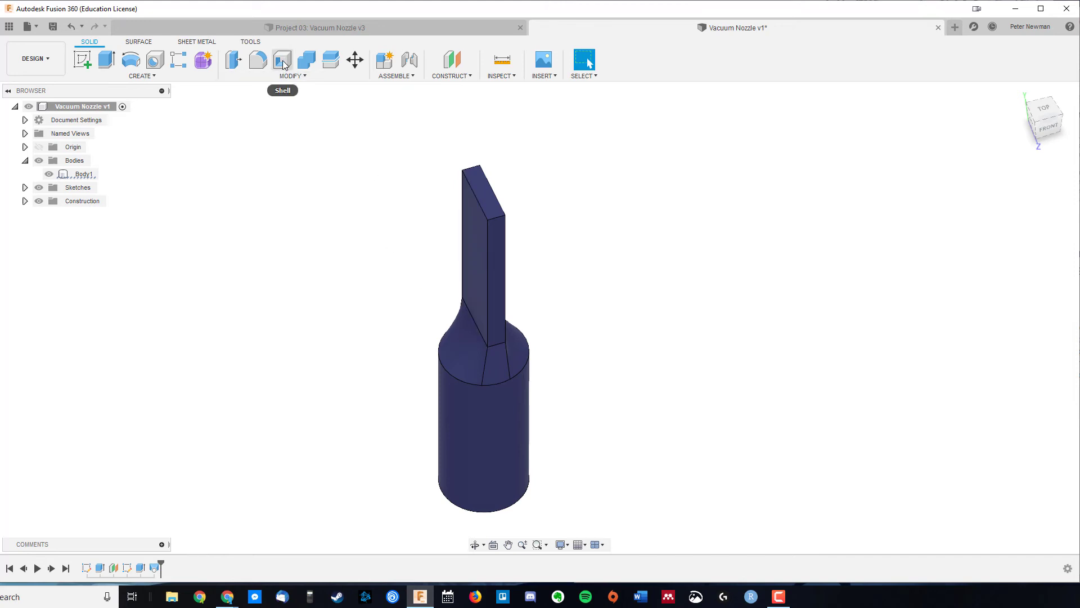
middle_click_drag(644, 441, 697, 436, "shift")
middle_click_drag(622, 366, 632, 374, "shift")
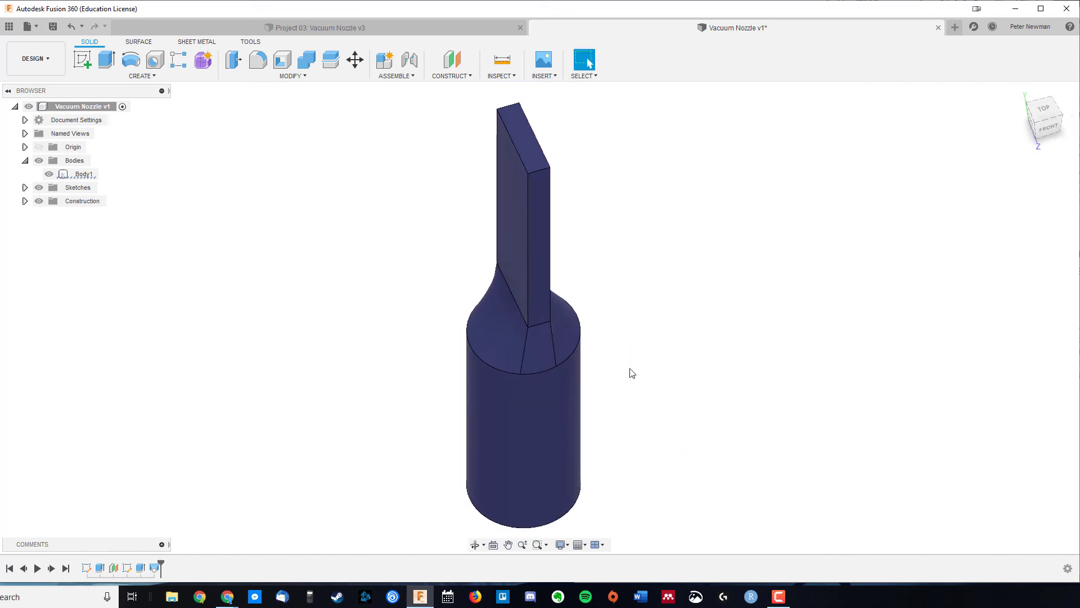
left_click(293, 78)
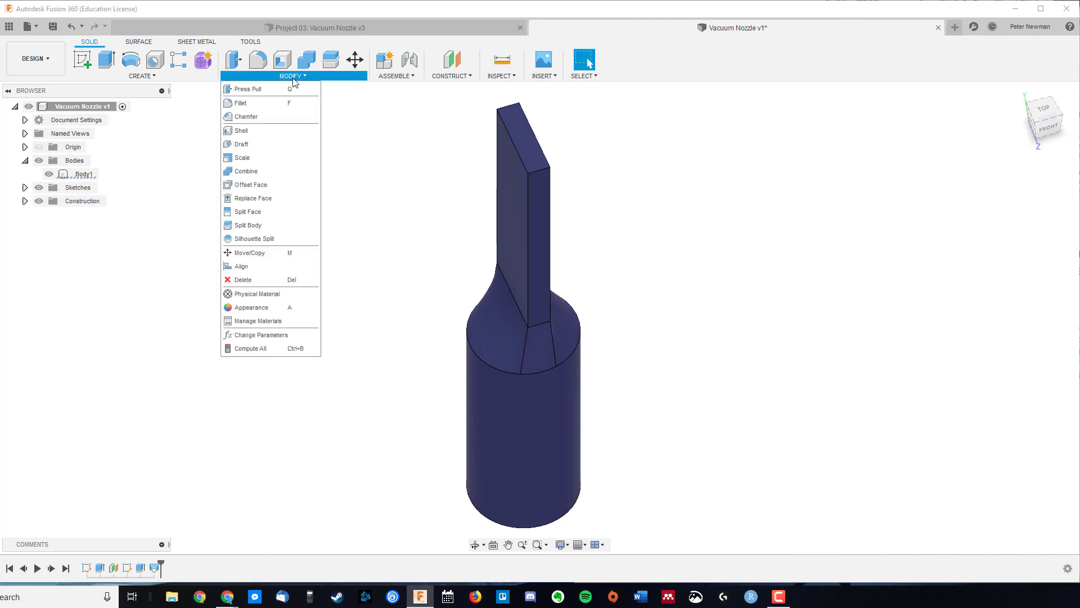
left_click(245, 133)
left_click(521, 136)
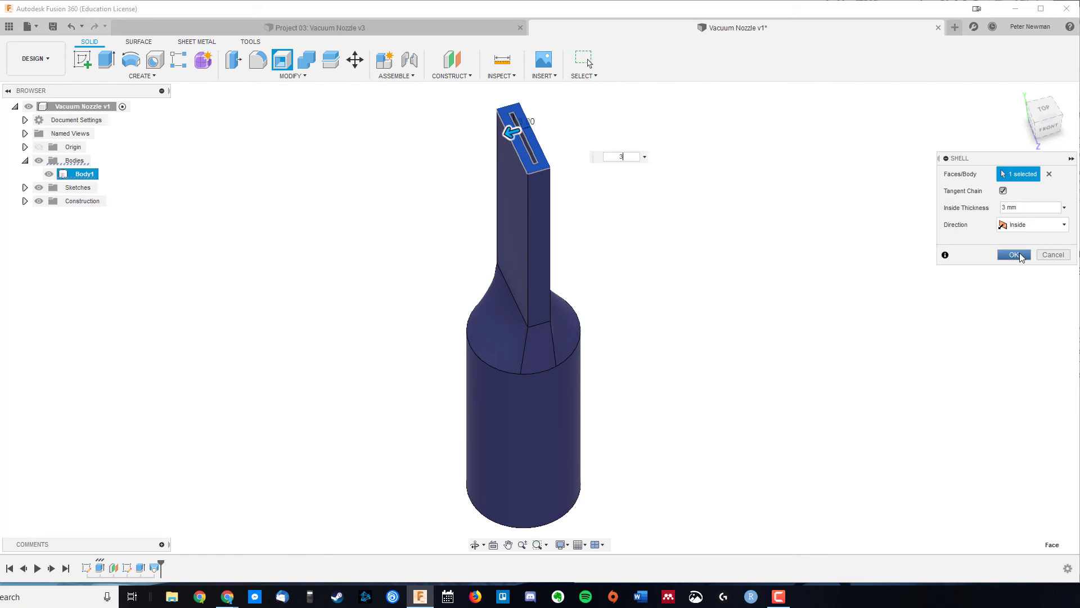
left_click(1021, 257)
key("e")
middle_click_drag(594, 292, 542, 266, "shift")
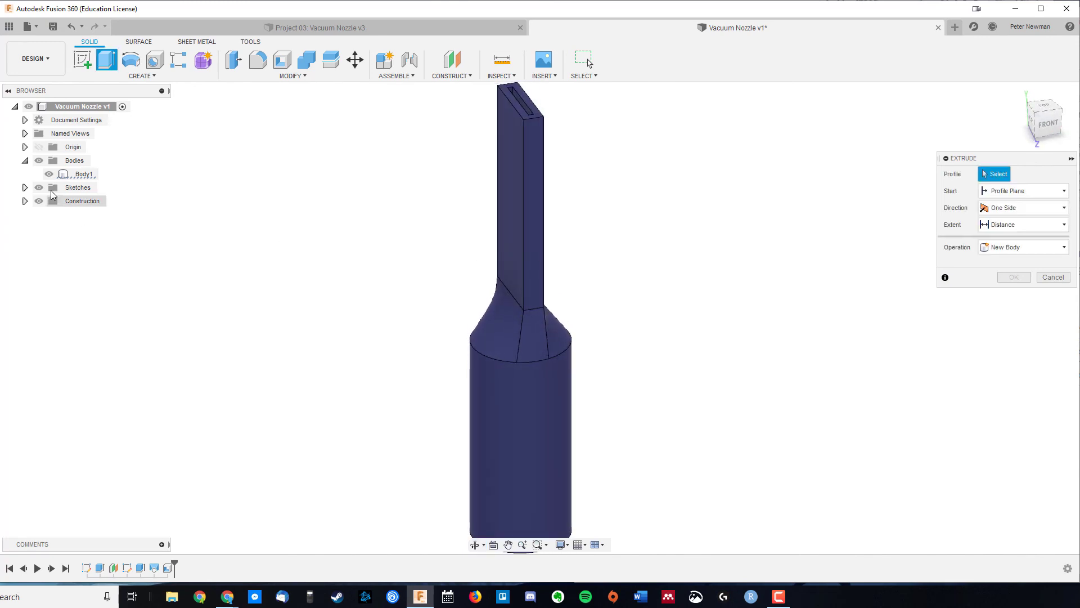
Step: Cut the bottom circle profile 5 mm deep to open the cylinder's base
left_click(25, 188)
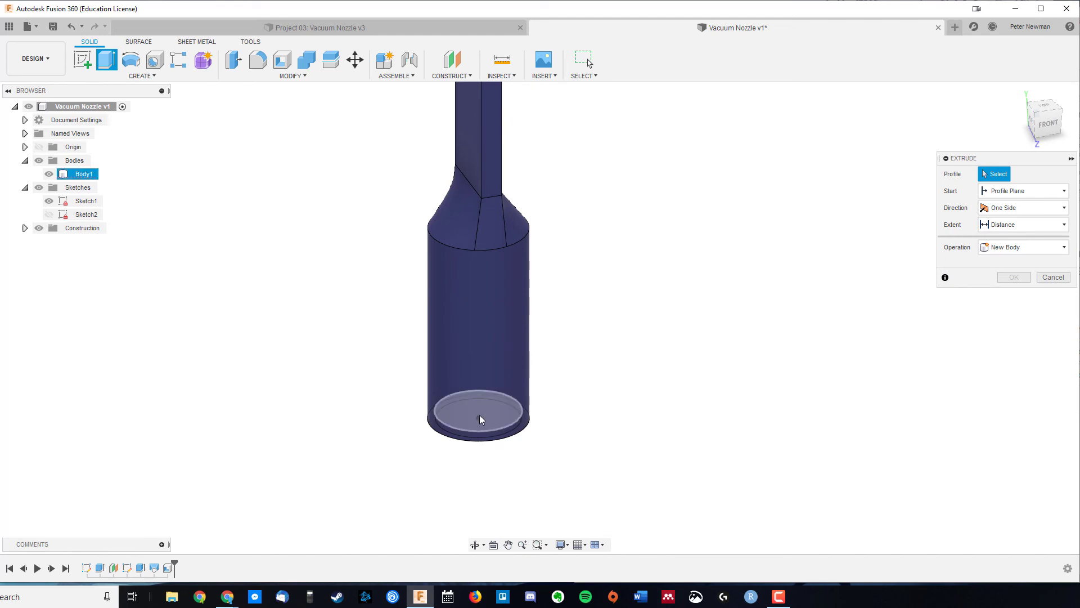
scroll(503, 453, "up", 4)
middle_click_drag(503, 456, 472, 481, "shift")
left_click(473, 485)
scroll(616, 366, "up", 5)
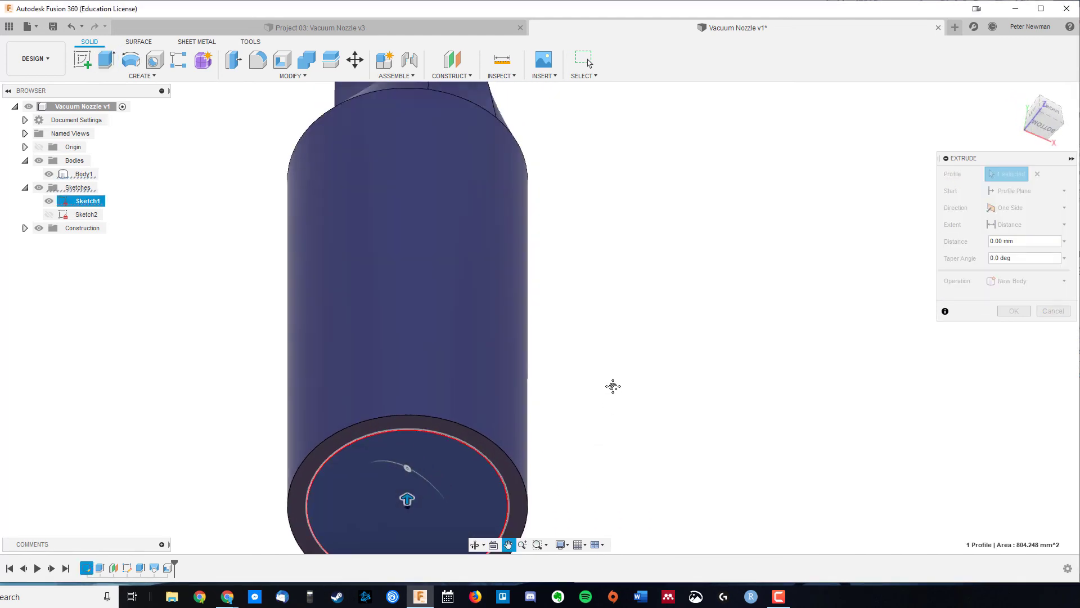
scroll(535, 302, "up", 2)
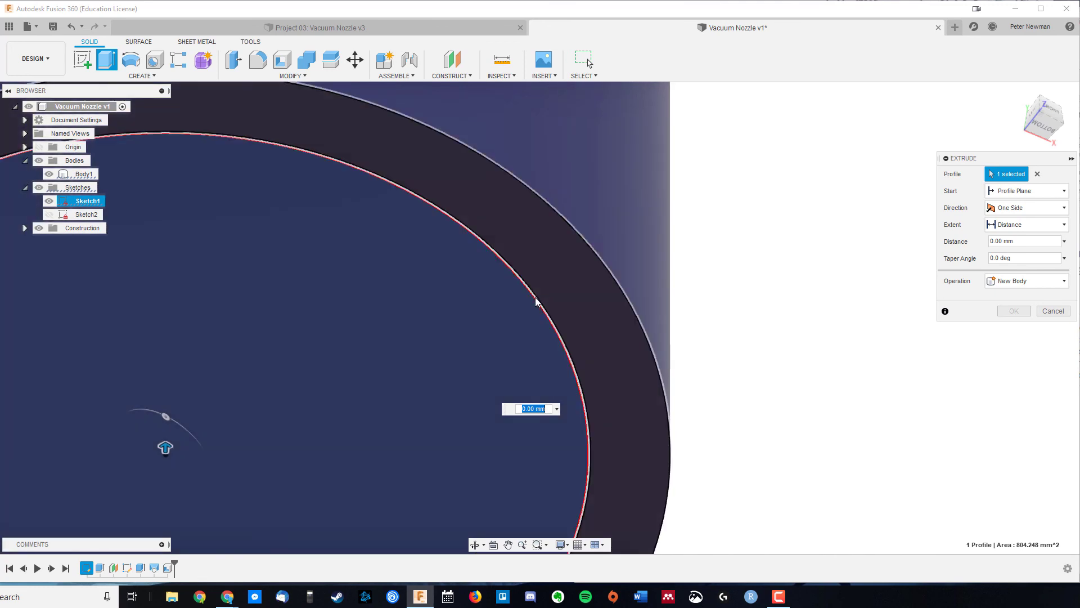
middle_click_drag(535, 301, 722, 364, "shift")
type("e")
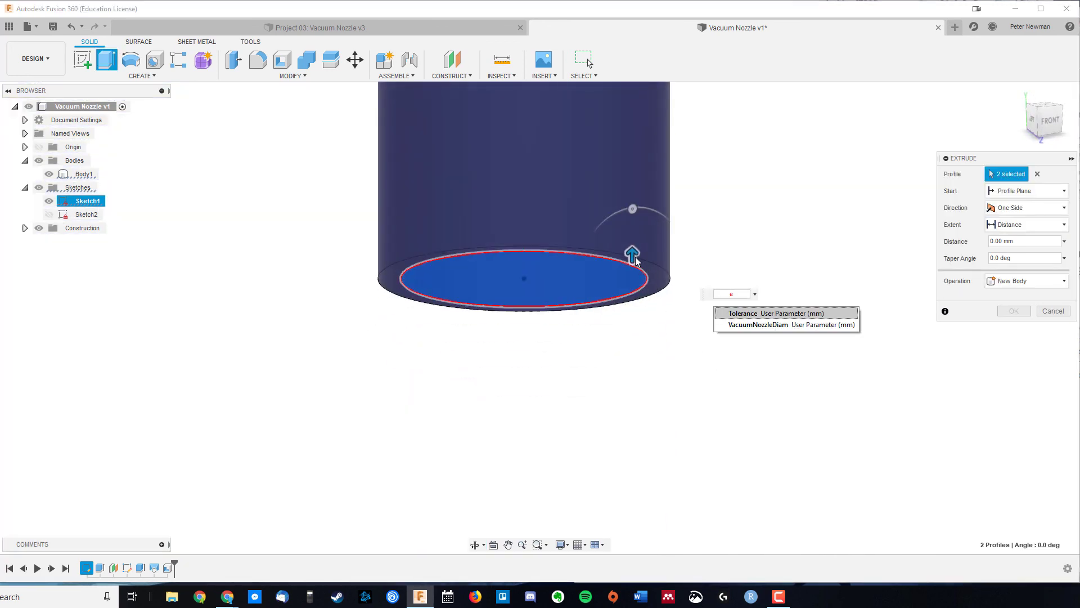
left_click_drag(636, 260, 634, 221)
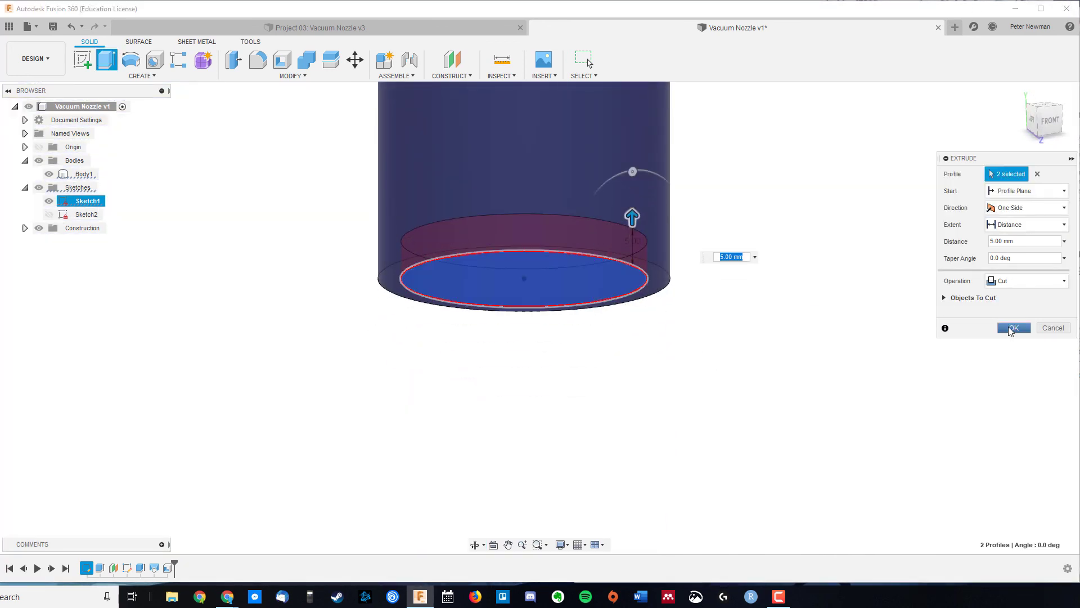
left_click(1013, 328)
middle_click_drag(708, 381, 583, 334, "shift")
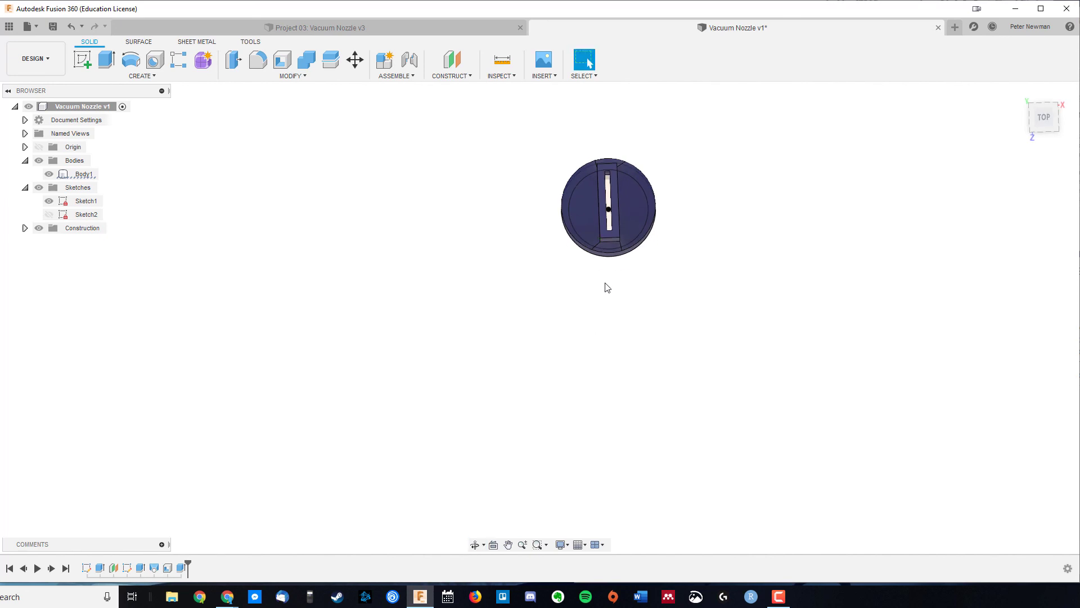
Step: Edit Sketch2 and change the slot width dimension from 8 mm to 10 mm
right_click(127, 570)
left_click(158, 455)
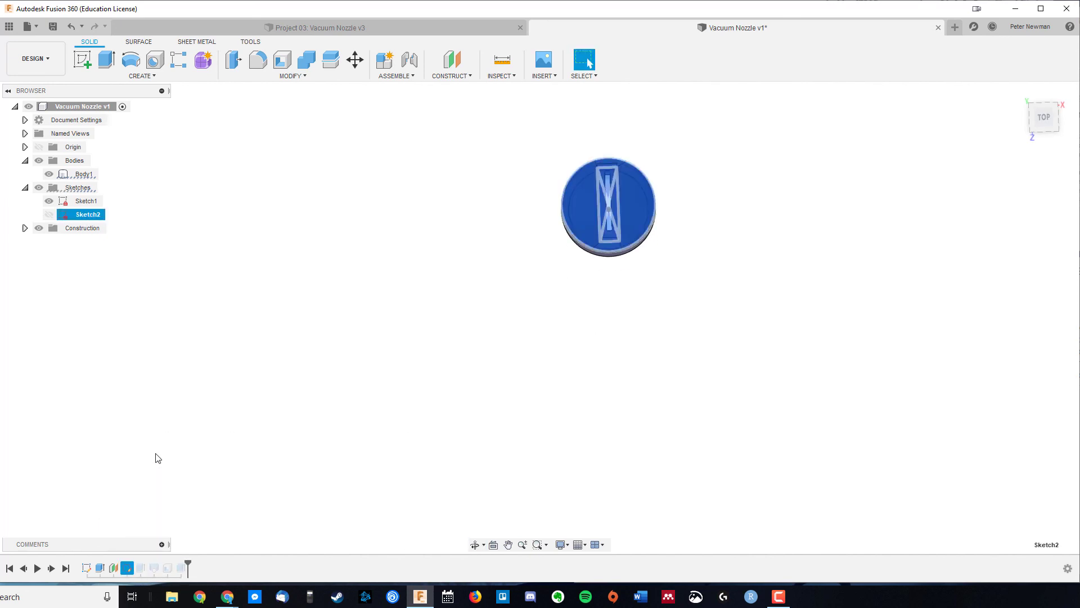
scroll(598, 250, "up", 3)
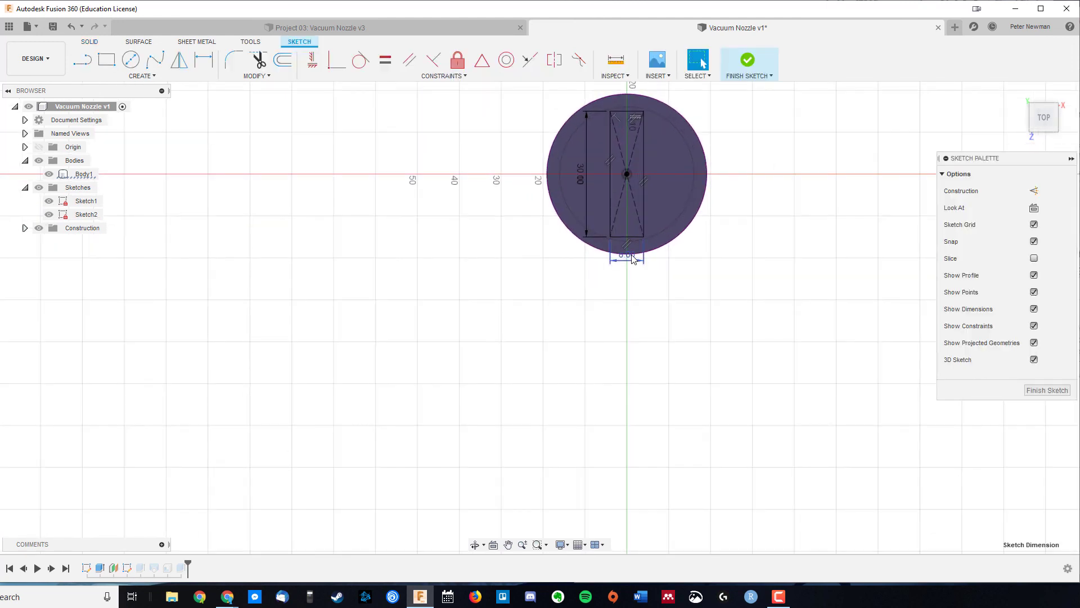
double_click(633, 258)
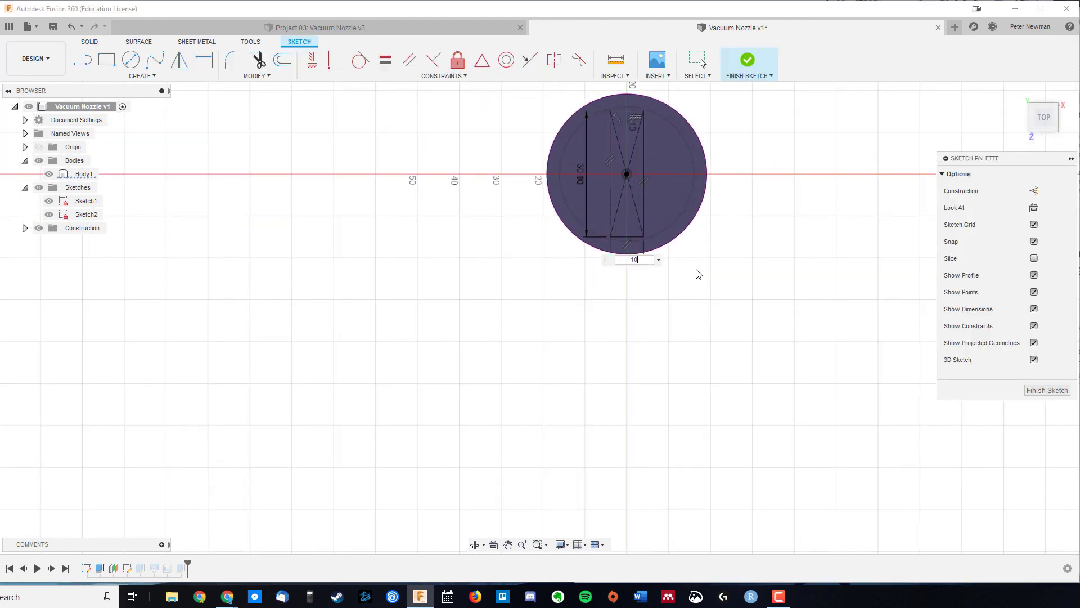
type("10")
key("Return")
key("Return")
Step: Switch to the Project 03: Vacuum Nozzle v3 design and inspect its tip opening
mouse_move(577, 411)
middle_mouse_down("shift")
mouse_move(586, 420)
mouse_move(600, 409)
mouse_move(588, 398)
mouse_move(536, 424)
mouse_move(535, 374)
mouse_move(576, 424)
mouse_move(584, 414)
middle_mouse_up("shift")
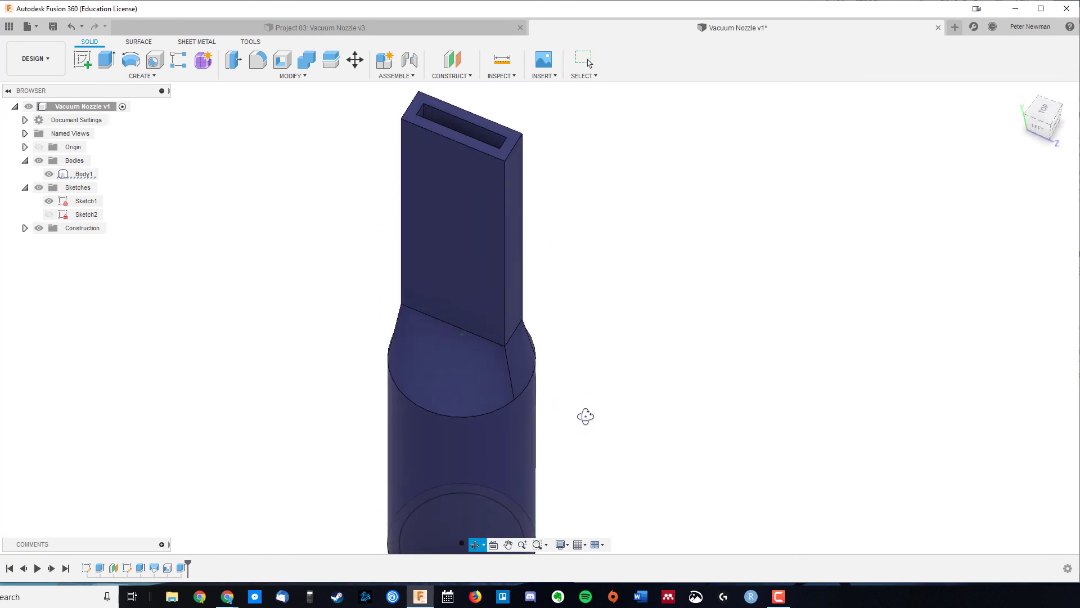
left_click(342, 29)
middle_click_drag(584, 185, 610, 218, "shift")
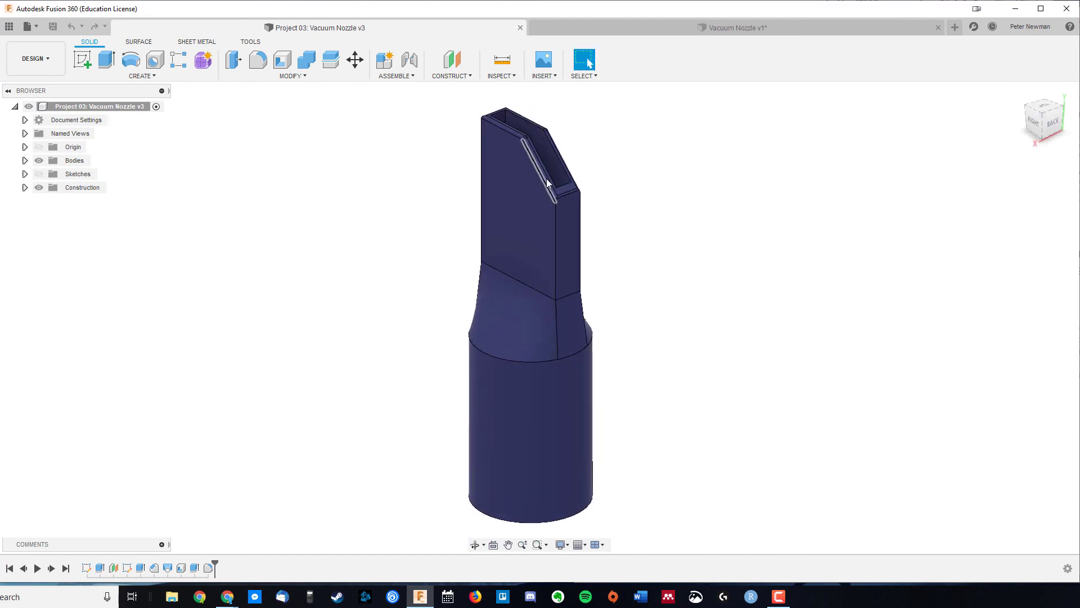
Step: Back in Vacuum Nozzle v1, chamfer the slot tip edge by 15 mm
left_click(735, 28)
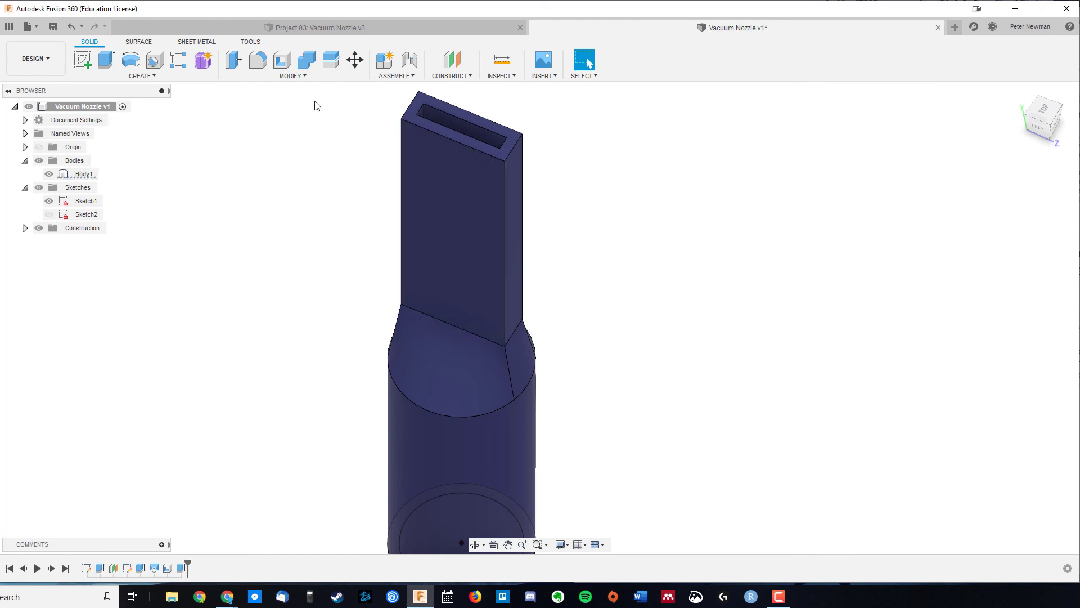
left_click(293, 77)
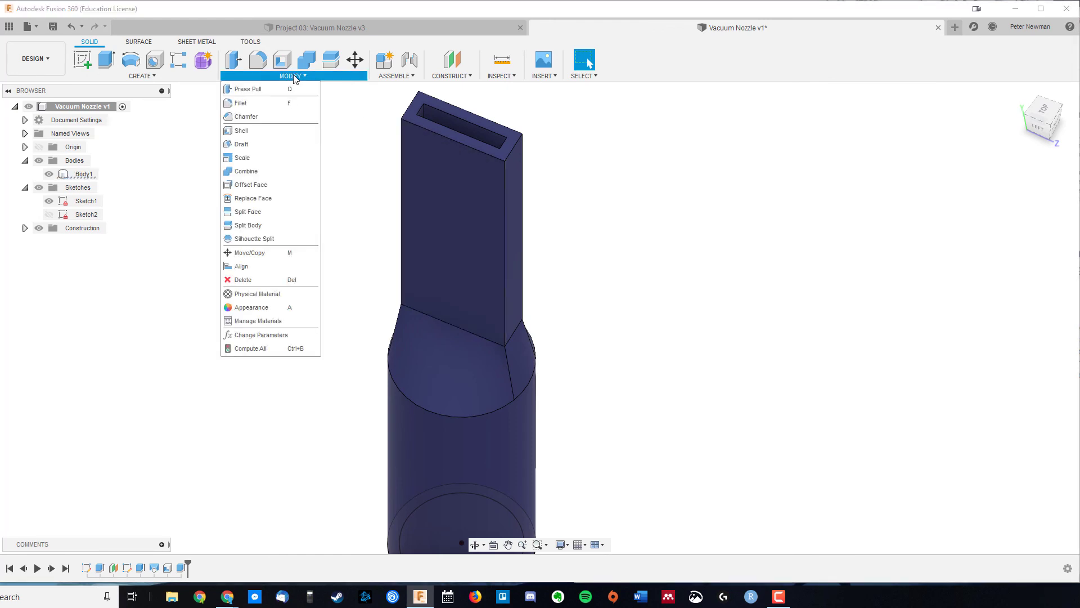
left_click(250, 119)
left_click(497, 149)
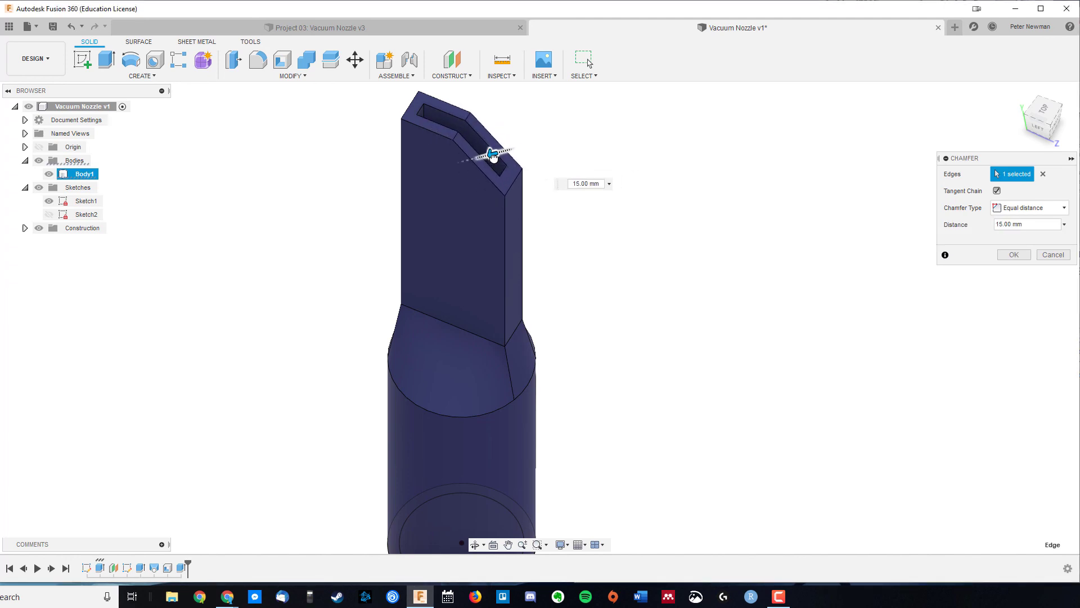
left_click(1011, 255)
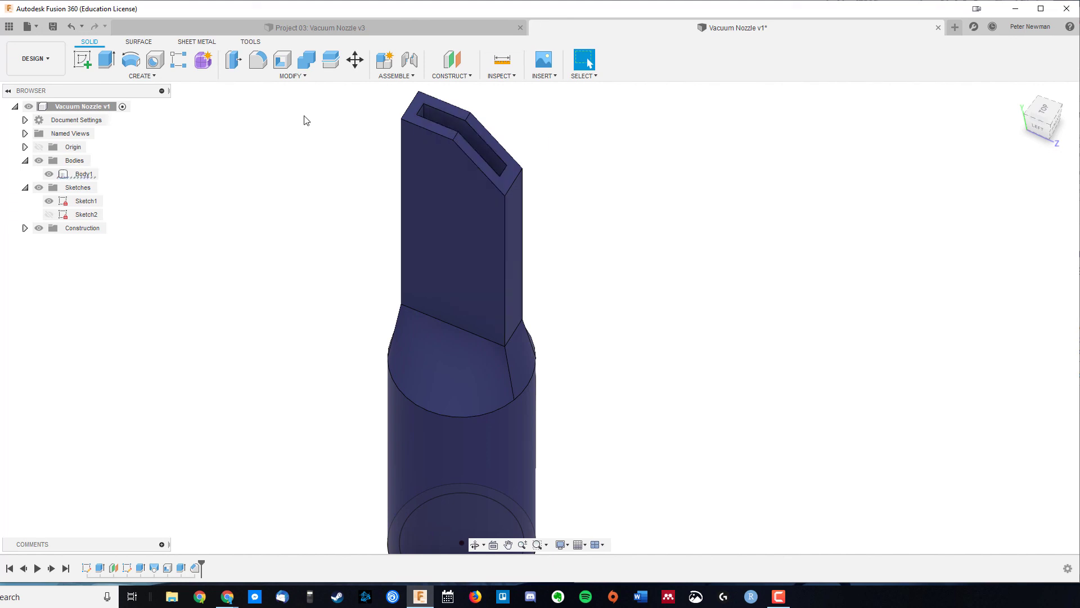
Step: Fillet the six inner and outer rim edges of the tip with a 1 mm radius
key("f")
left_click(425, 131)
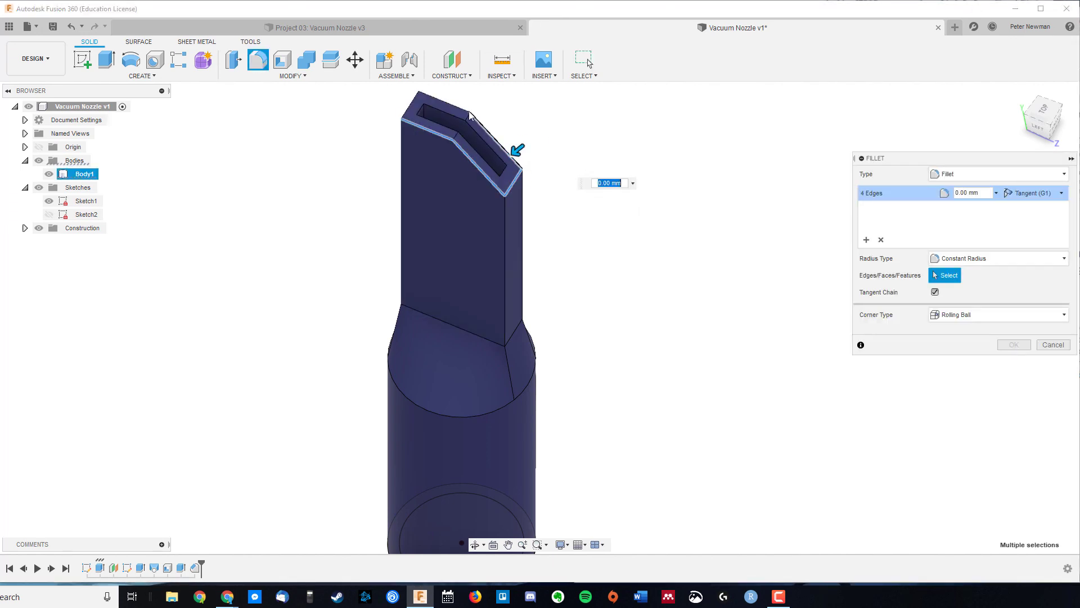
left_click(420, 110)
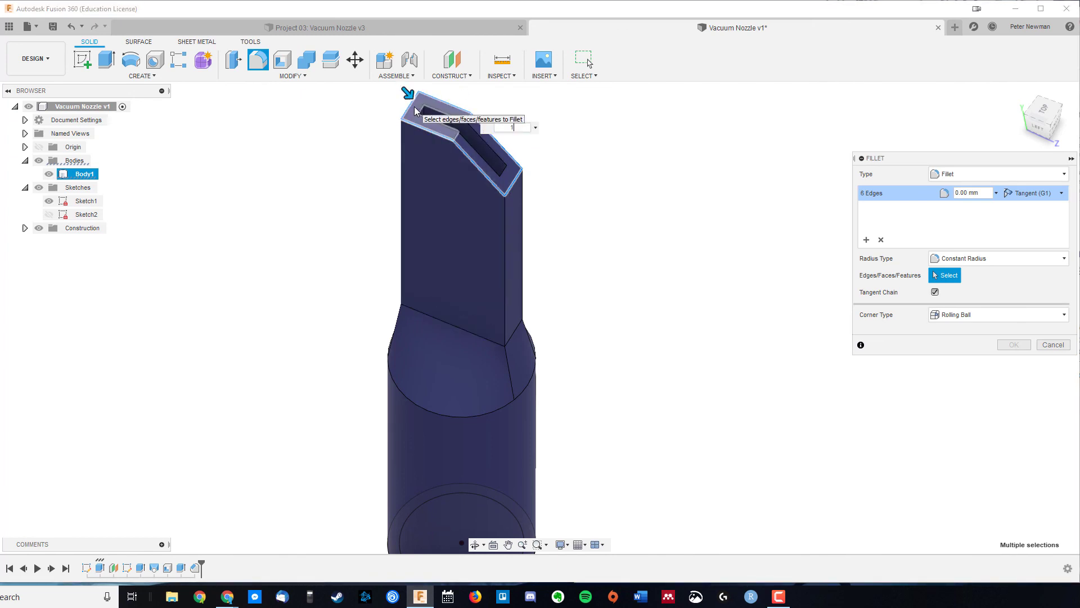
type("1")
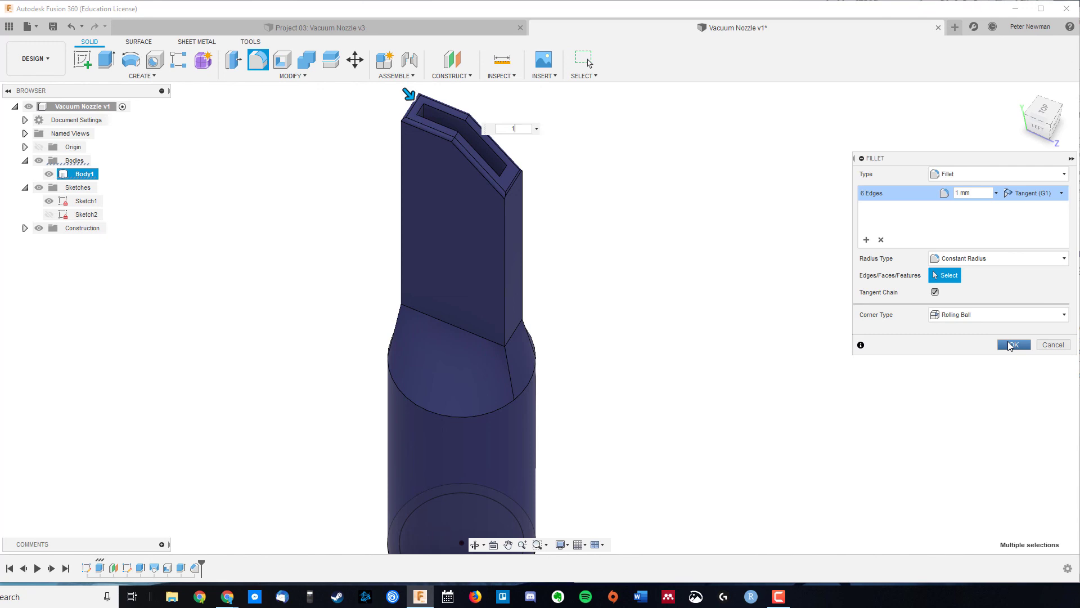
left_click(1013, 344)
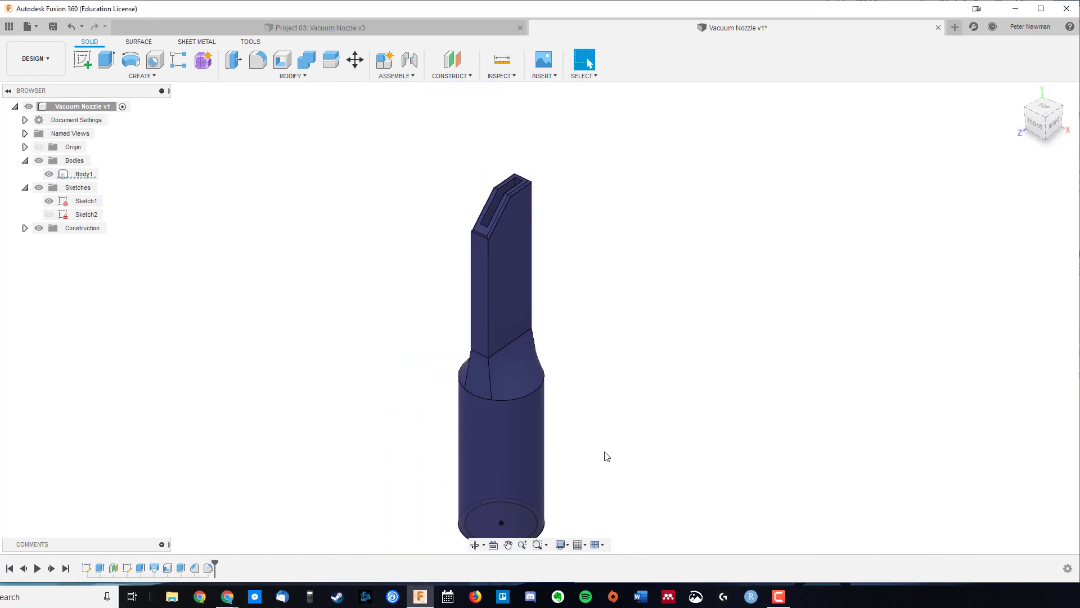